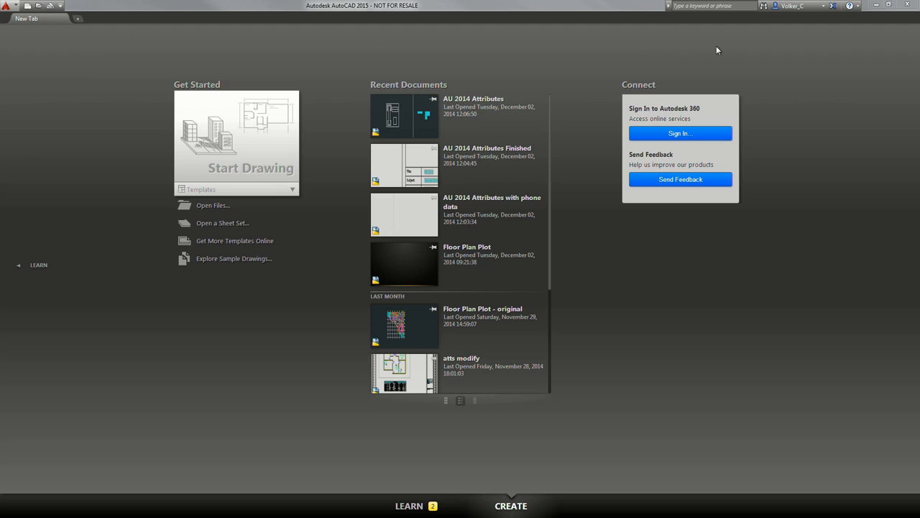
Open the AU 2014 Attributes drawing and start an attribute definition with tag Extensio, prompt "Enter Extension:" and default ###.
click(471, 99)
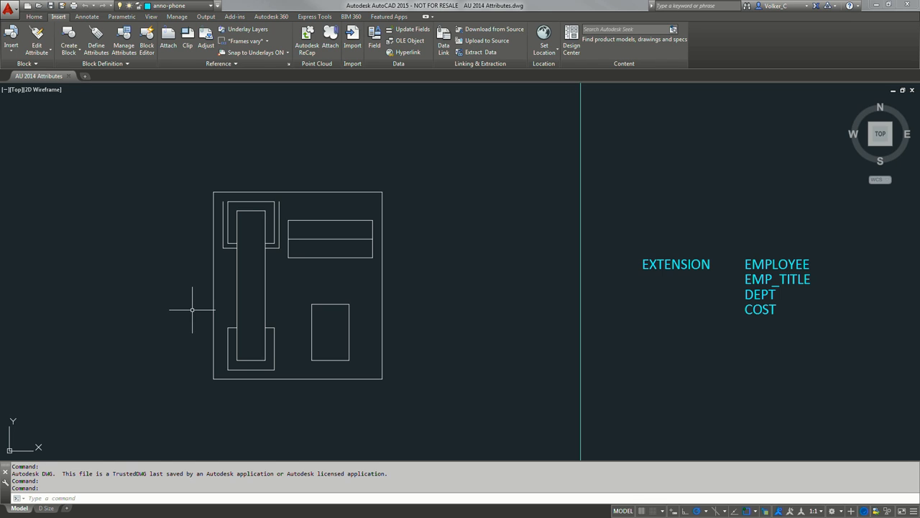
text(ATTdef)
key(Return)
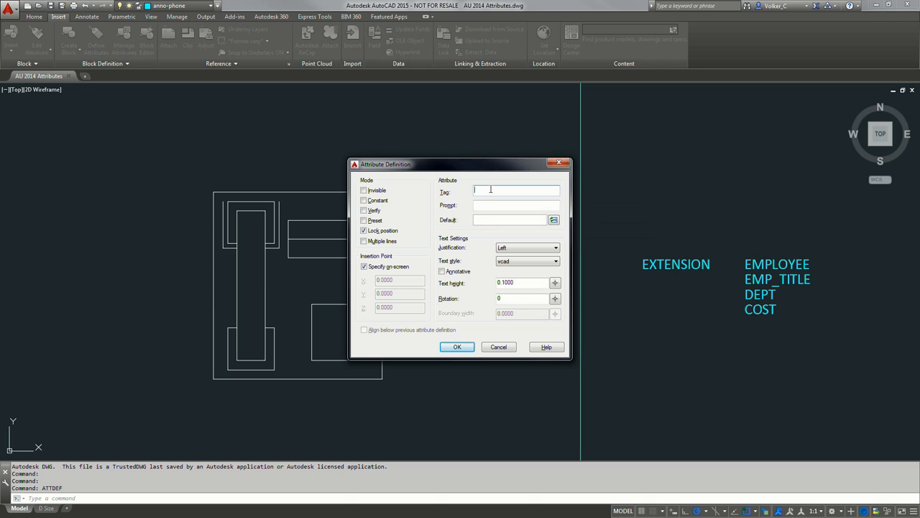
text(Extensio)
key(Tab)
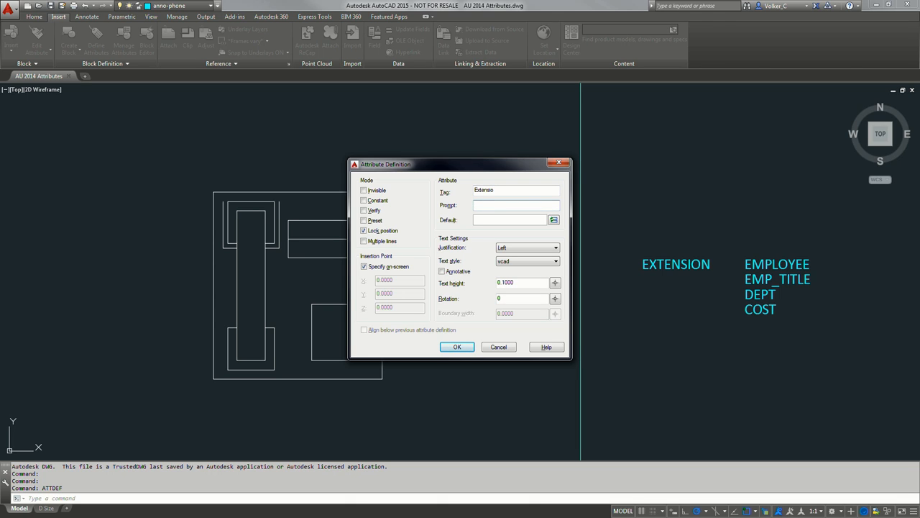
text(Enter Extension)
text(#)
key(BackSpace)
click(475, 220)
text(###)
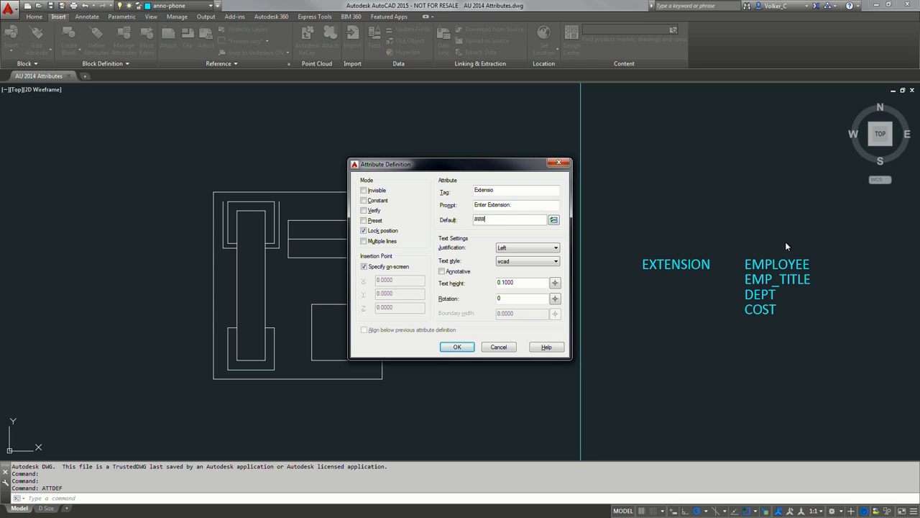
Set the extension attribute's text justification to Middle left.
click(558, 248)
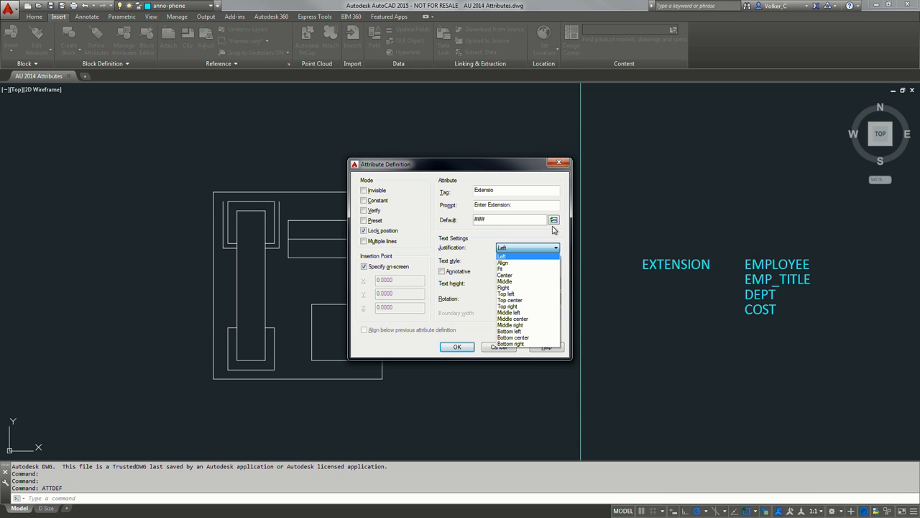
click(550, 233)
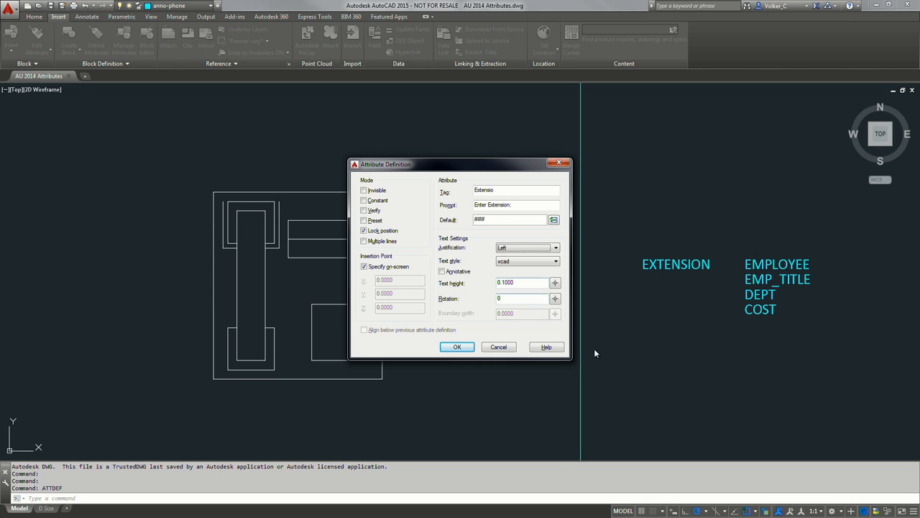
click(532, 248)
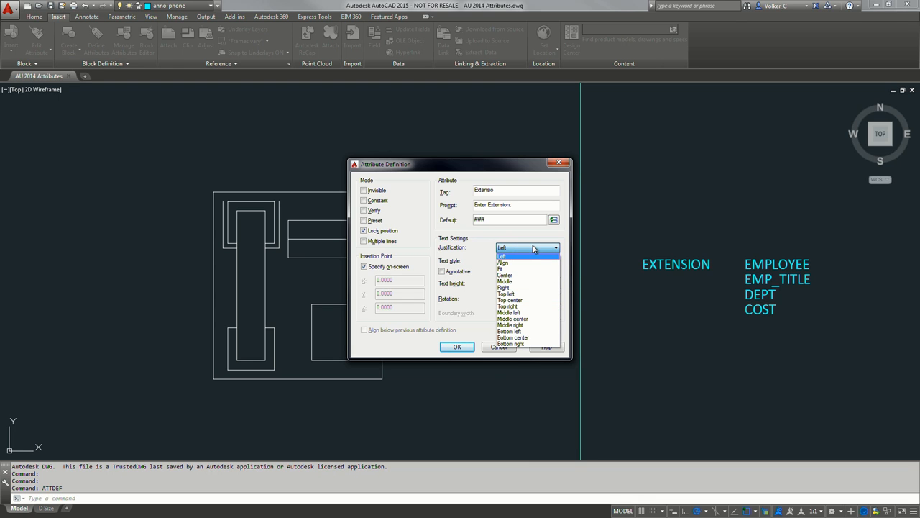
key(Down)
key(Down)
key(Down)
key(Down)
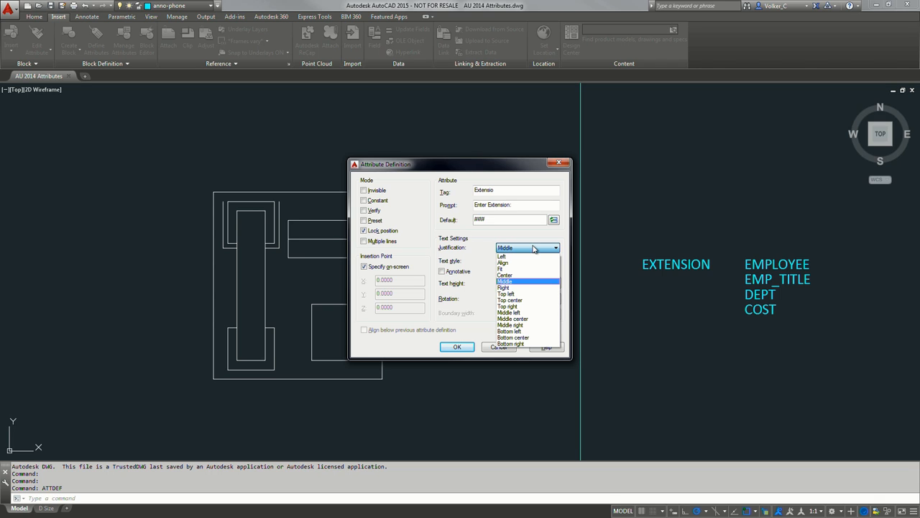
key(m)
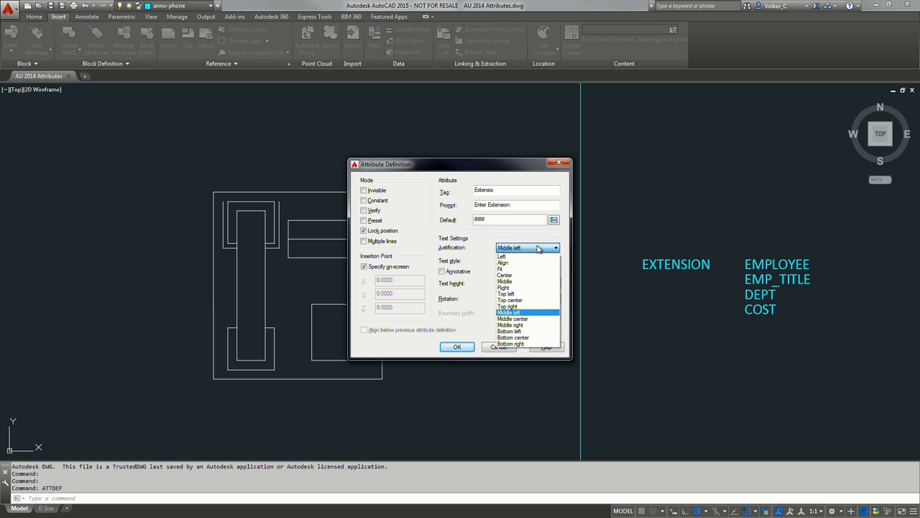
click(546, 314)
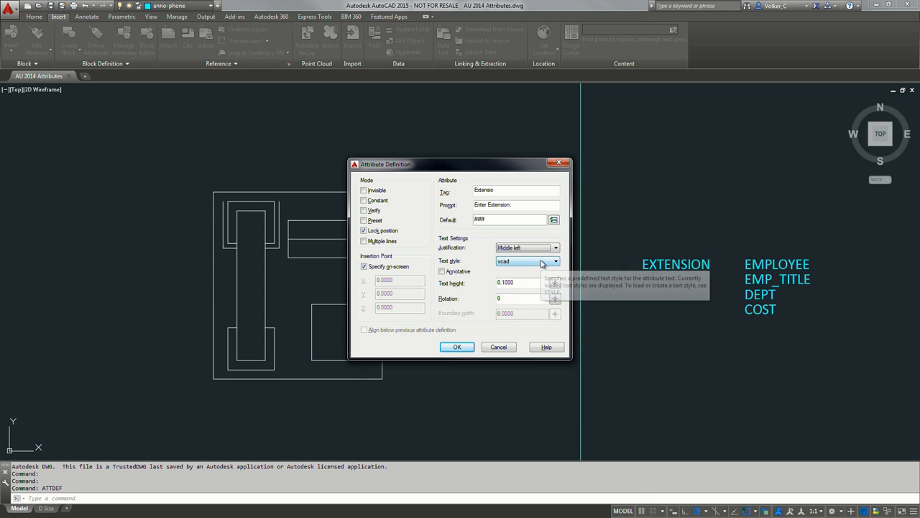
Set the attribute's text height to .5 and place it inside the phone symbol, between the display and the keypad rectangle.
click(537, 283)
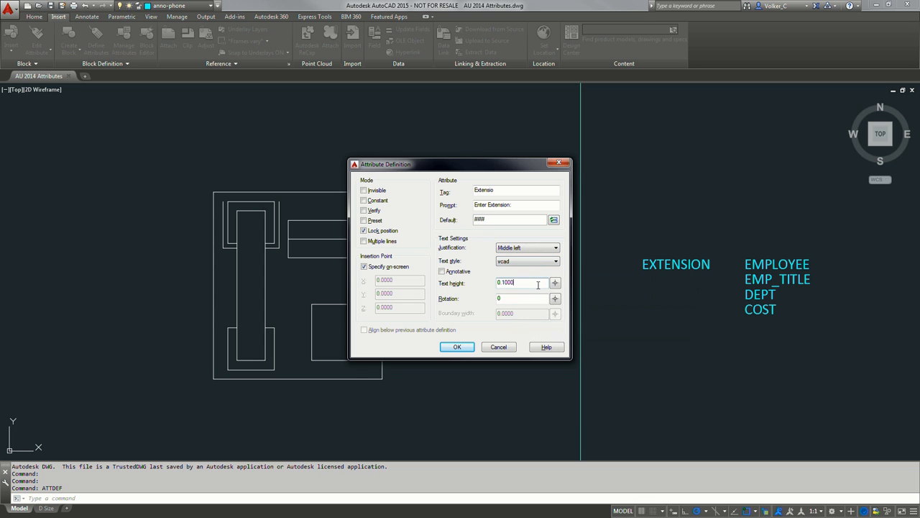
drag(537, 283, 499, 283)
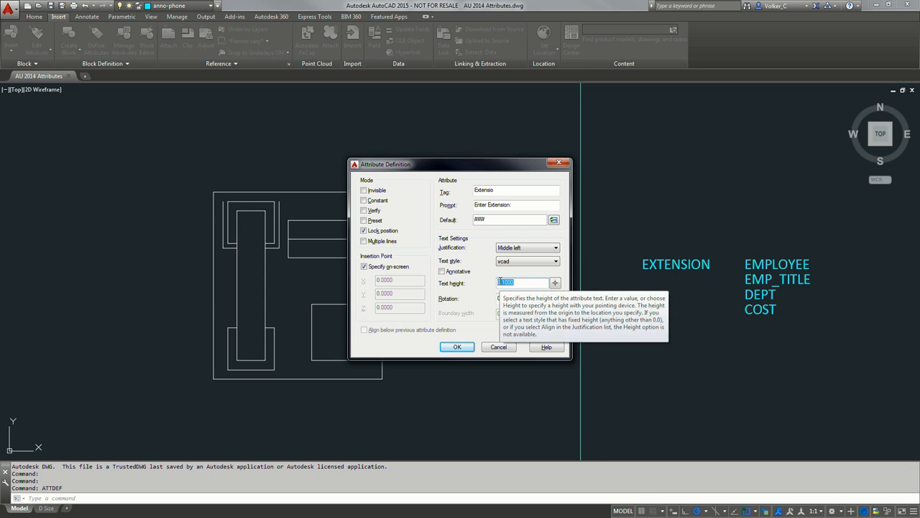
text(5)
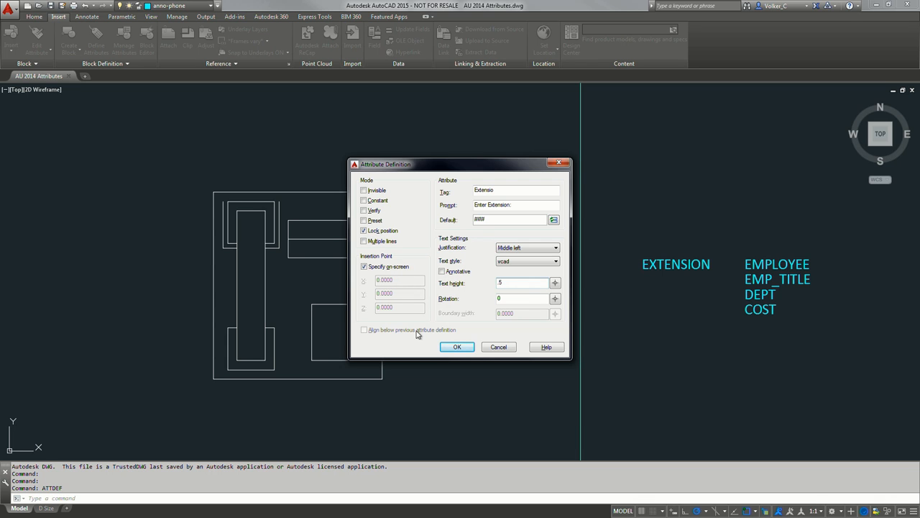
click(456, 348)
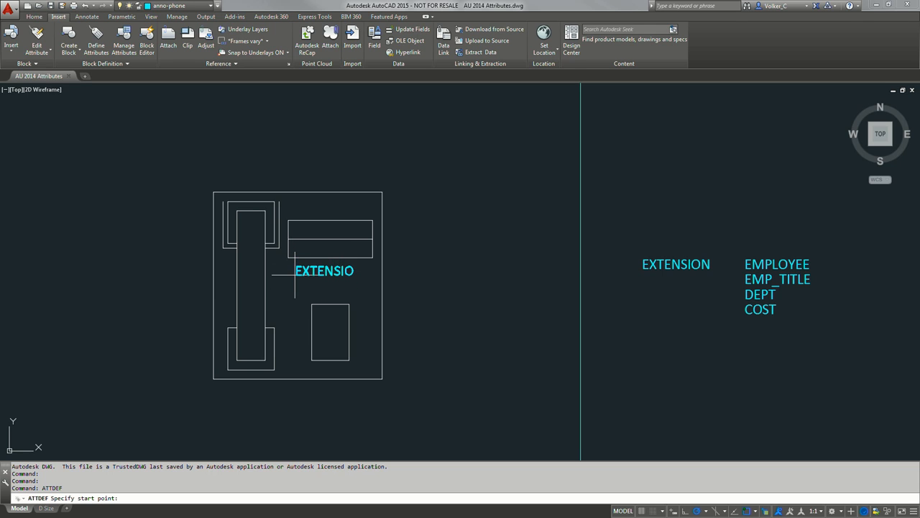
click(295, 276)
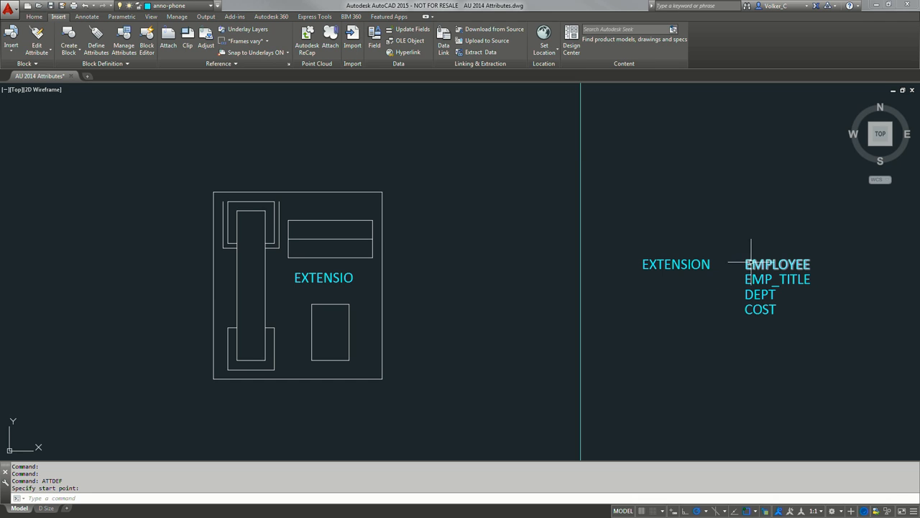
Start a second attribute definition with tag Emp_Name and prompt "LNAME, FNAMee".
click(719, 279)
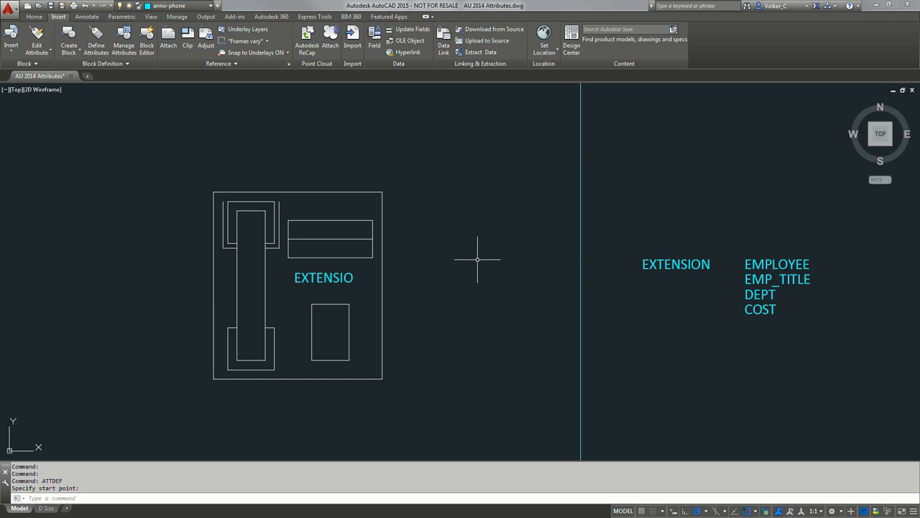
key(Return)
click(498, 191)
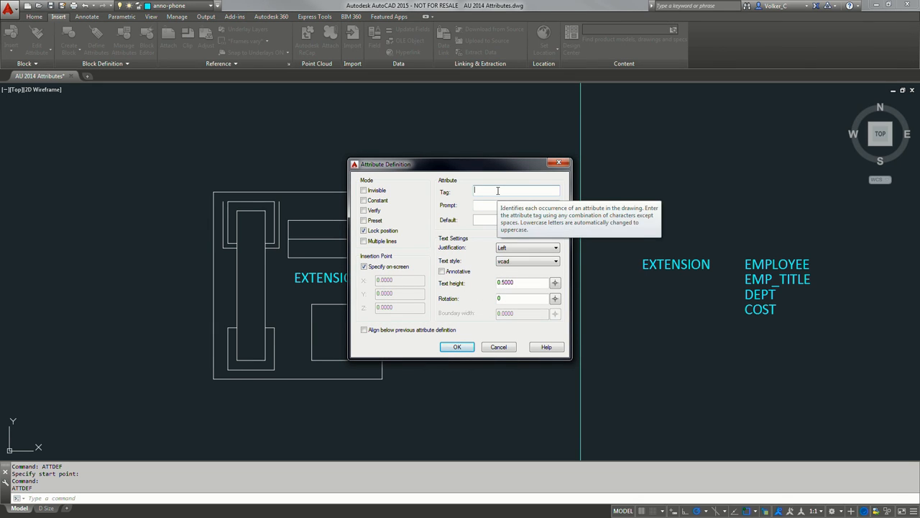
text(Emp)
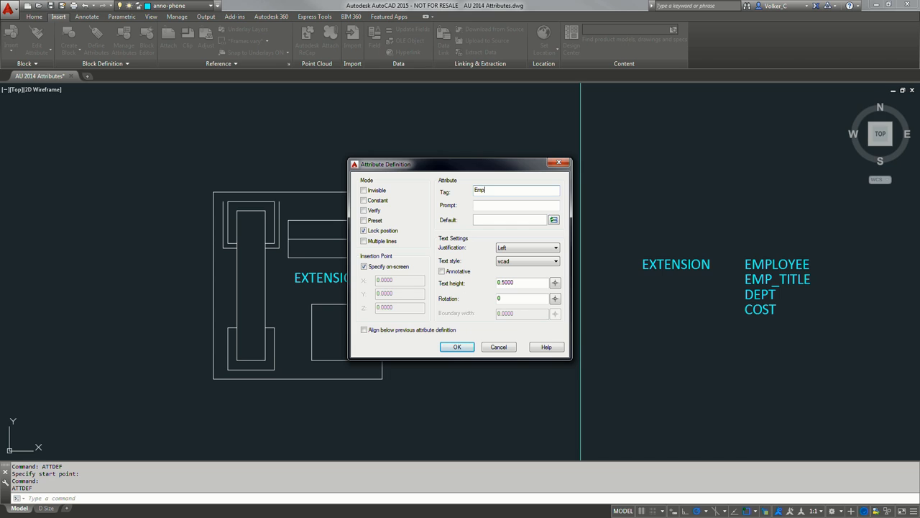
text(_Name)
key(Tab)
text(F)
key(BackSpace)
text(LNAME, FNAMee)
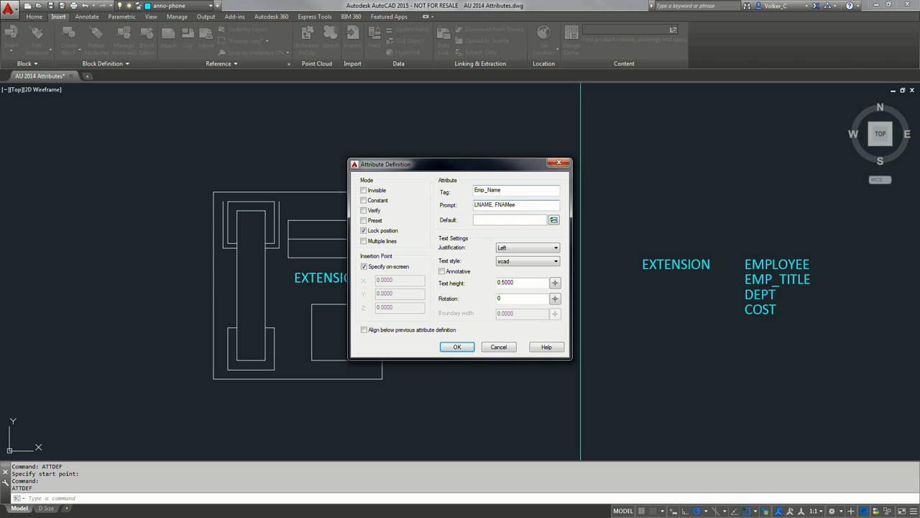
Give the Emp_Name attribute a default of dashes, make it invisible, and place it just right of the phone symbol.
key(Tab)
text(--)
click(364, 191)
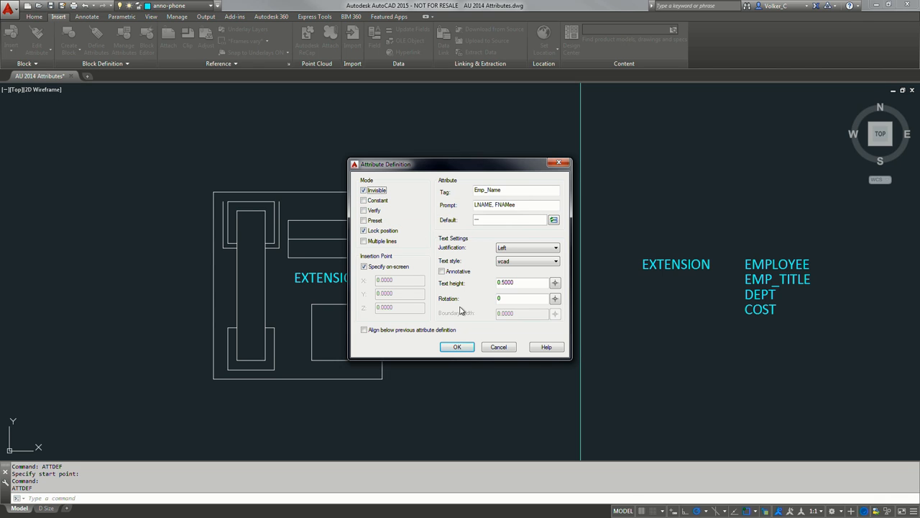
click(460, 347)
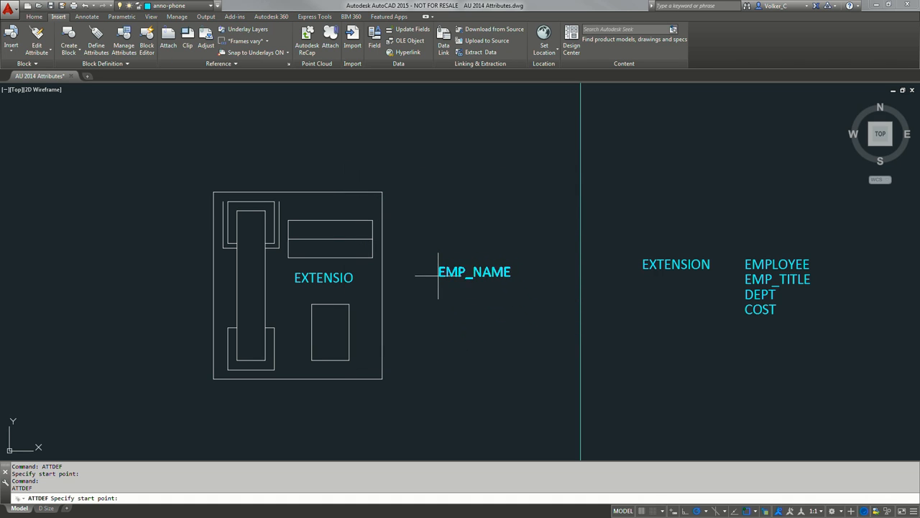
click(436, 277)
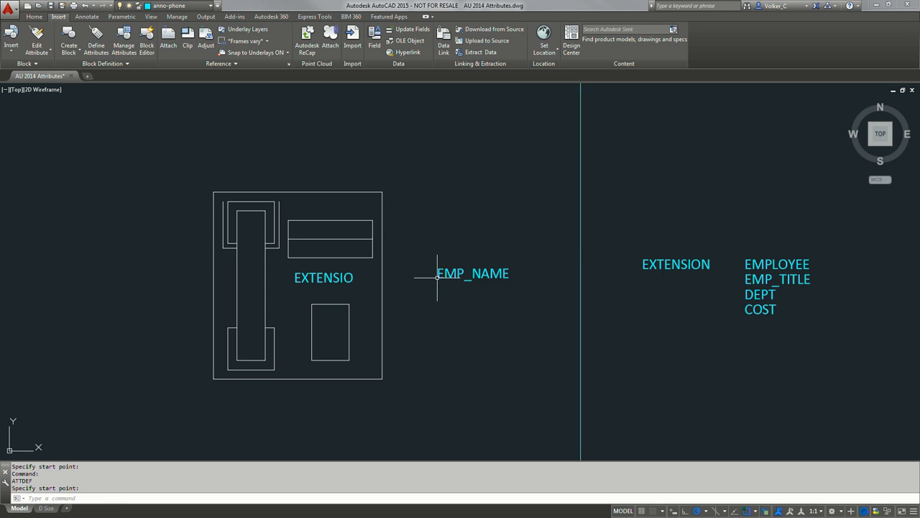
Define an invisible attribute with tag TITLE, prompt "ENter Title" and a default of dashes, aligned below the previous attribute definition.
key(Return)
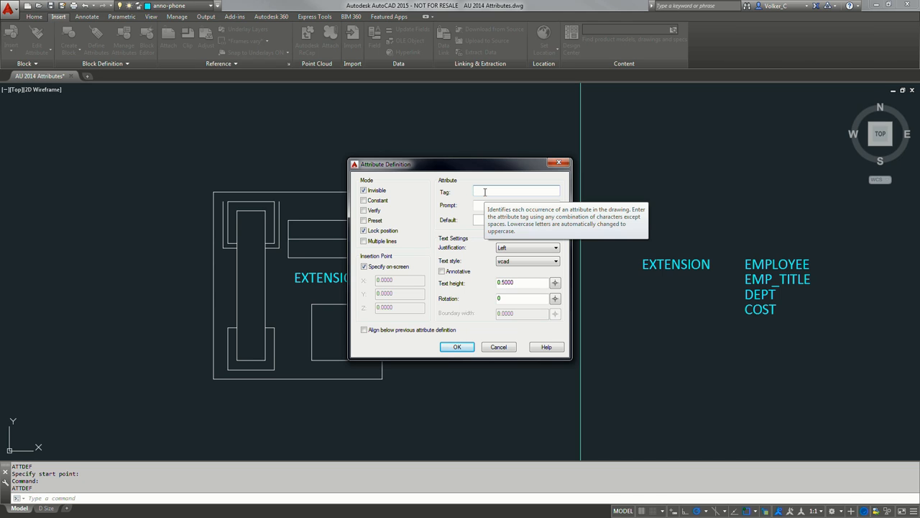
text(TITLE)
key(Tab)
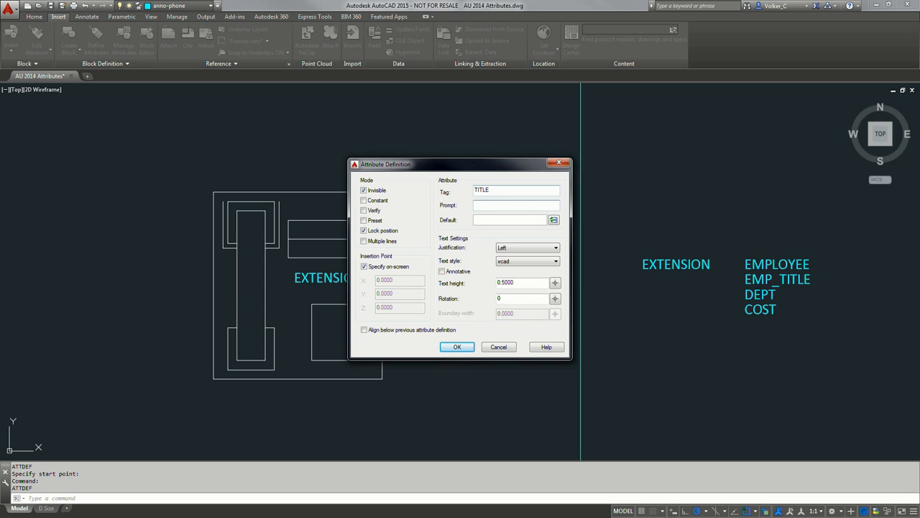
text(ENter Title)
key(Tab)
text(-)
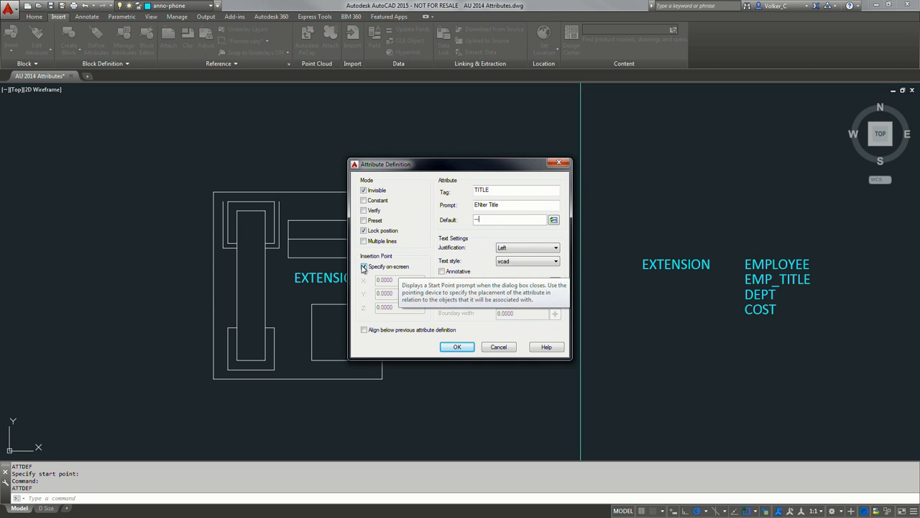
click(364, 330)
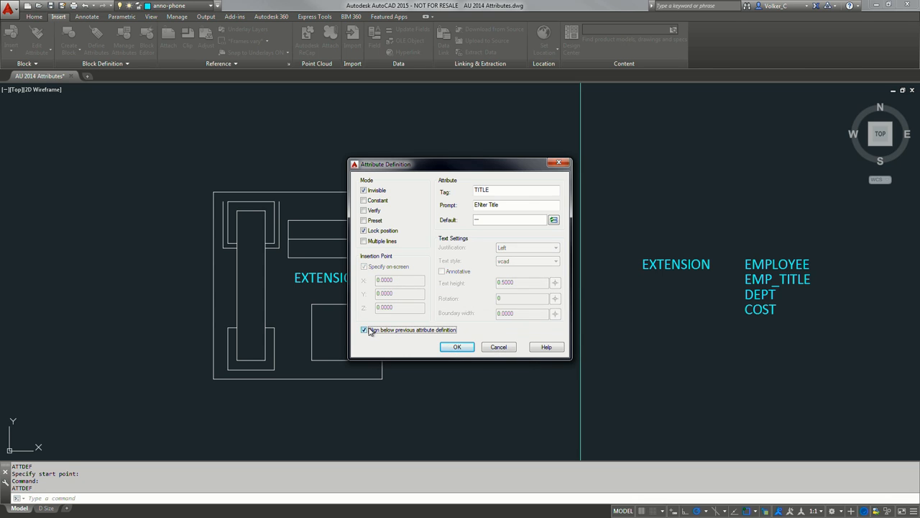
click(458, 347)
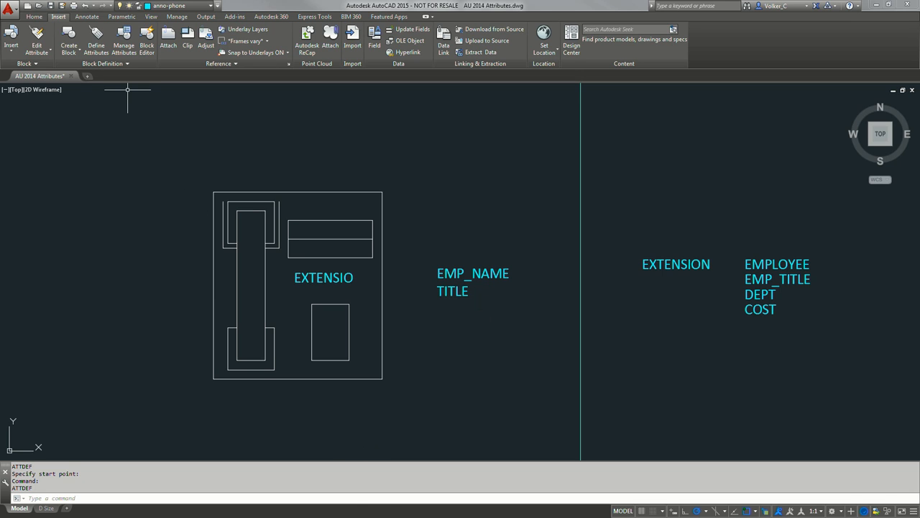
Open the AU 2014 Attributes with phone data drawing and show its floor plan in model space.
text(OPEN)
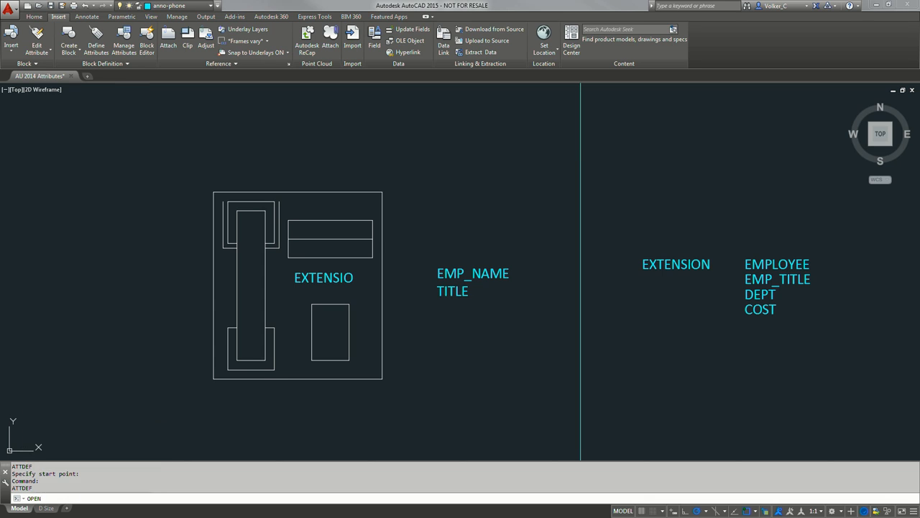
key(Return)
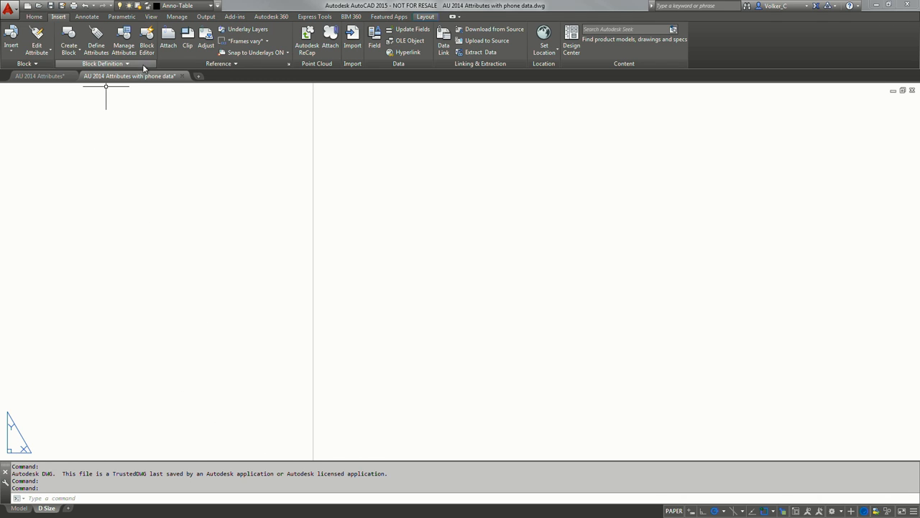
middle_click(276, 367)
middle_click(275, 368)
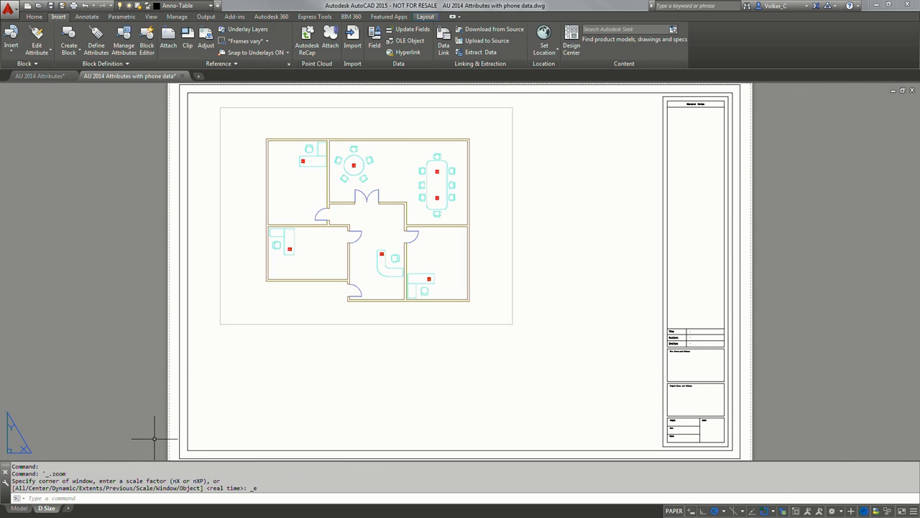
click(18, 508)
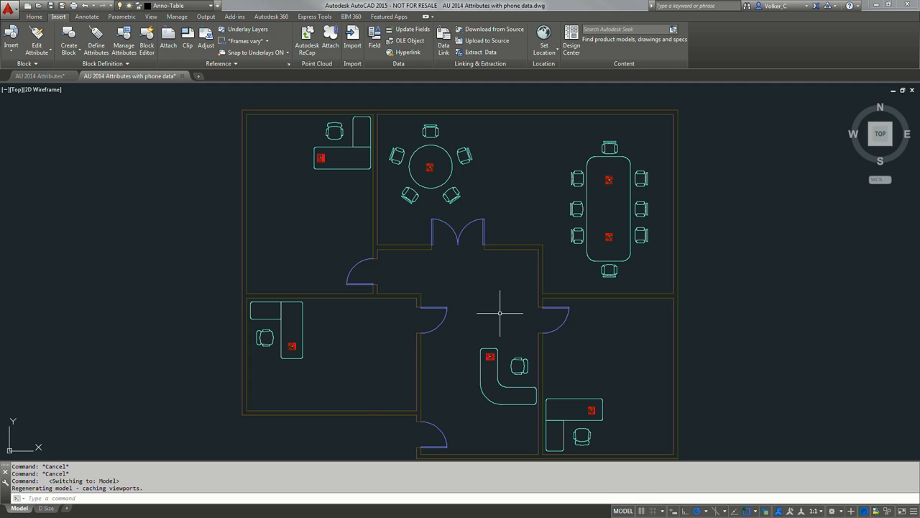
Insert the phone - gen block at 0,0,0 with scale 1 and rotation 0, accepting its default attribute values.
text(-I)
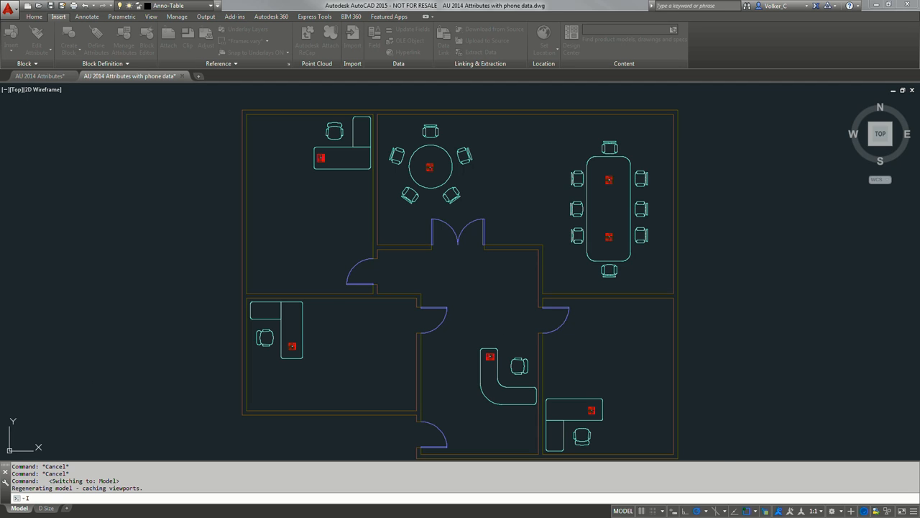
drag(0, 161, 221, 230)
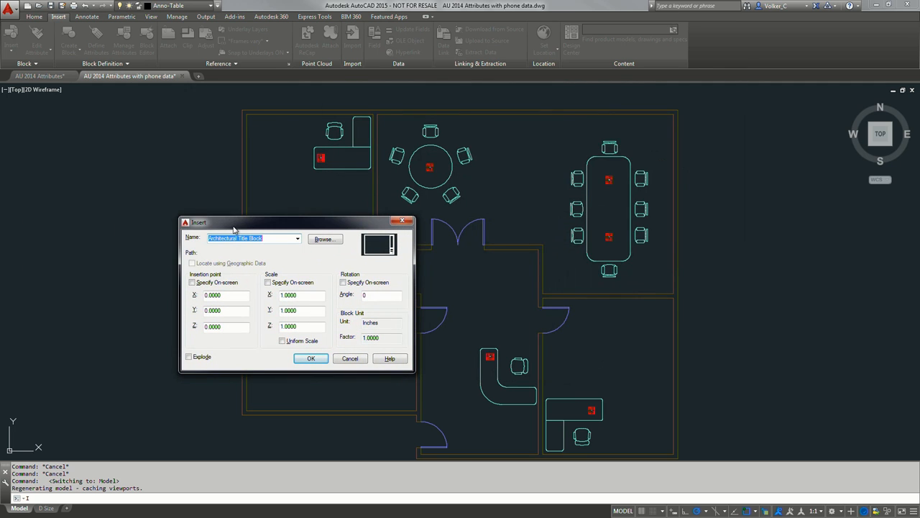
click(298, 239)
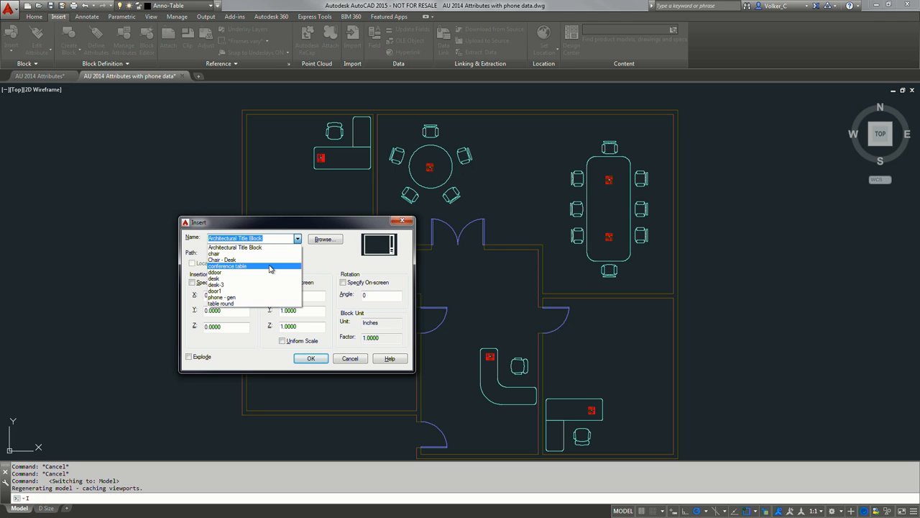
click(235, 297)
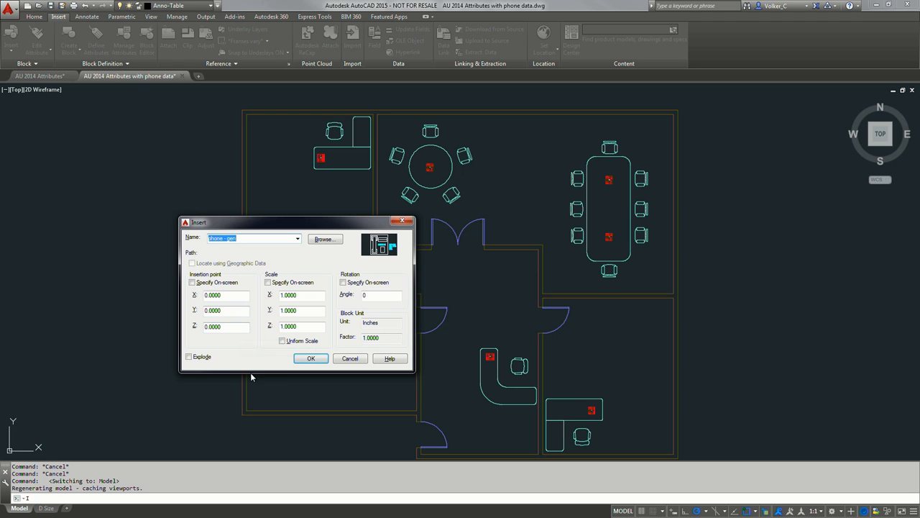
click(310, 359)
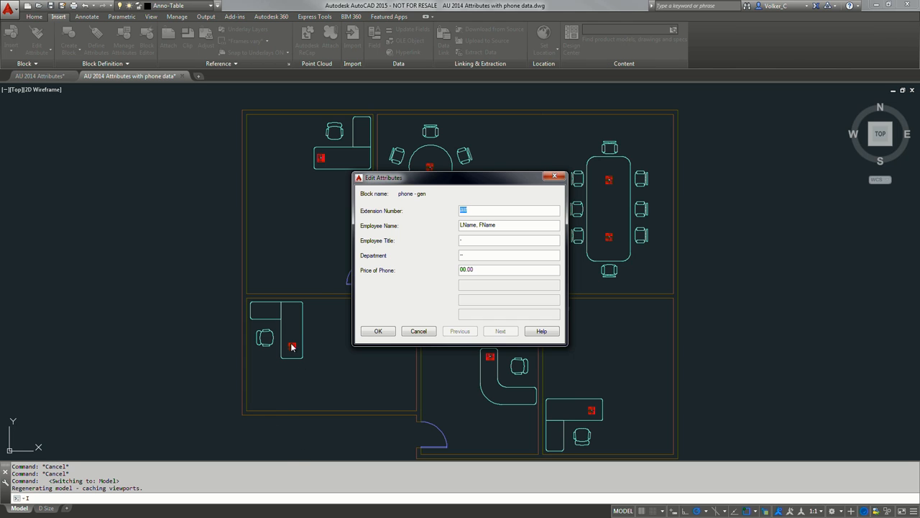
click(377, 330)
click(302, 388)
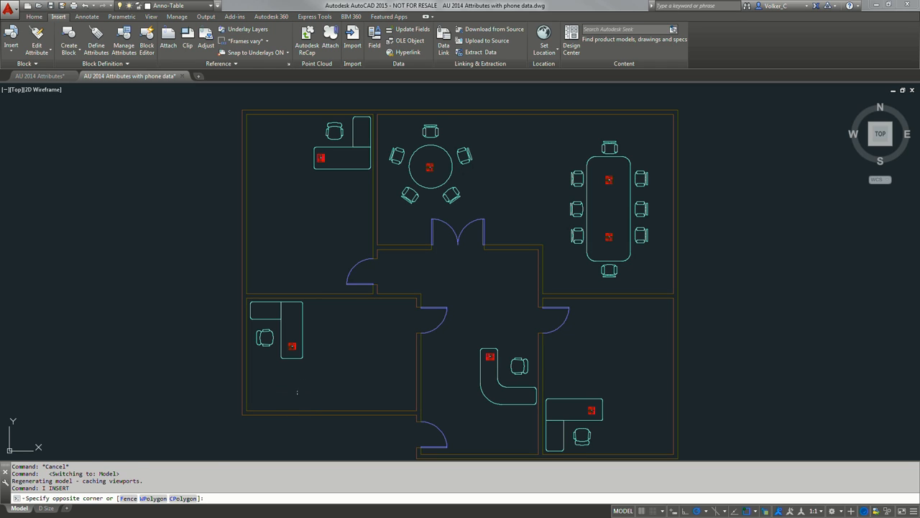
key(Return)
key(Return)
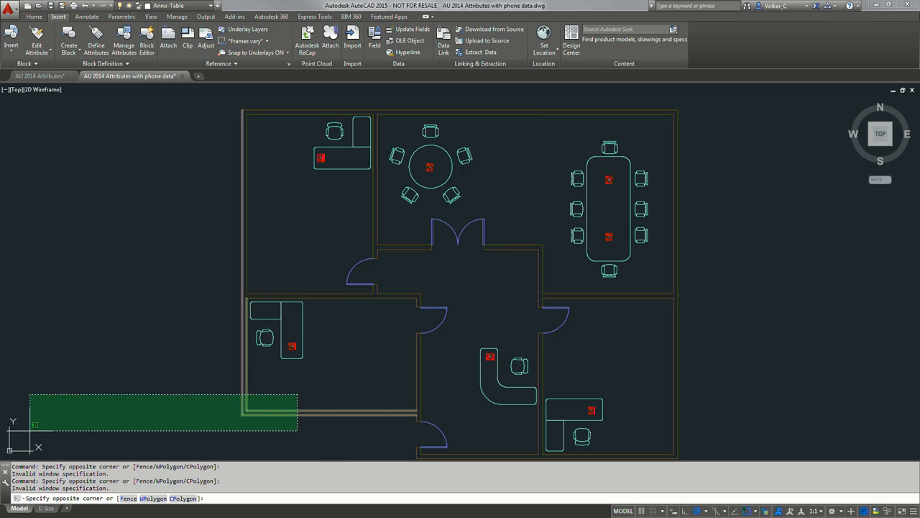
key(Escape)
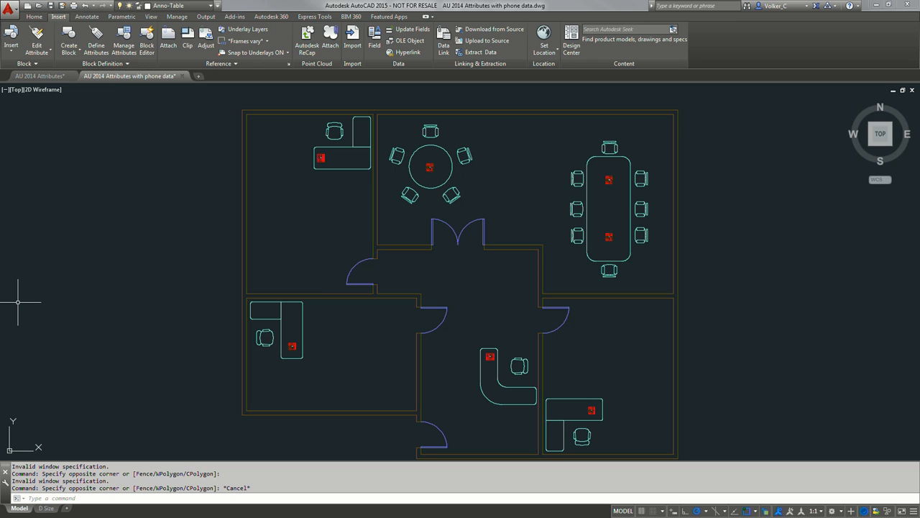
Set the ATTREQ system variable to 0 to suppress attribute prompts during block insertion.
text(ATTE)
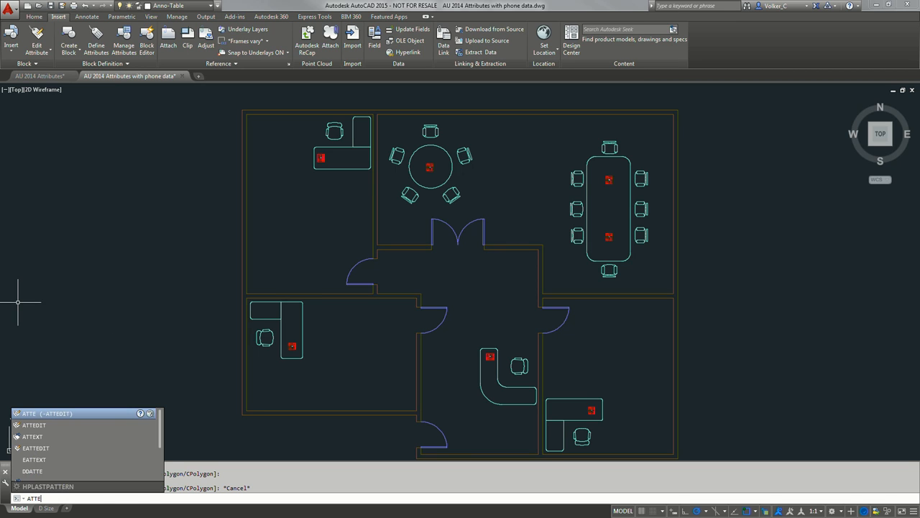
text(eq)
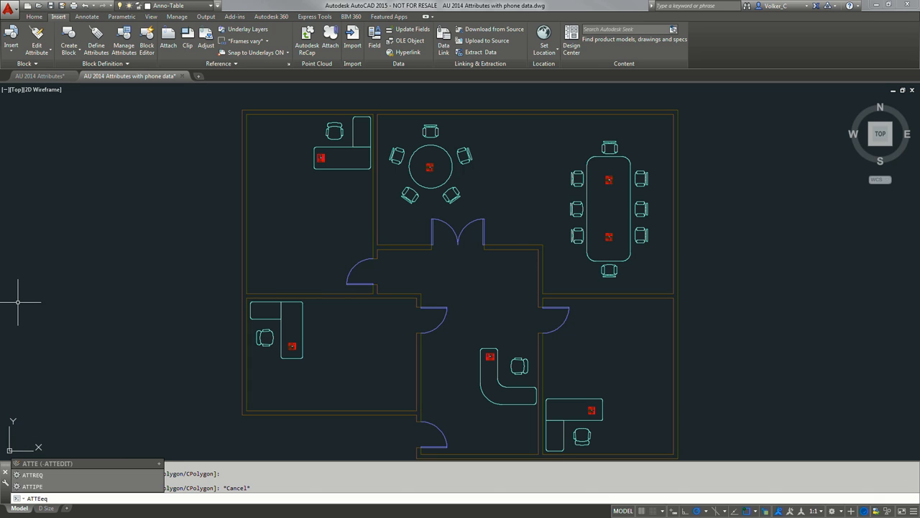
key(Return)
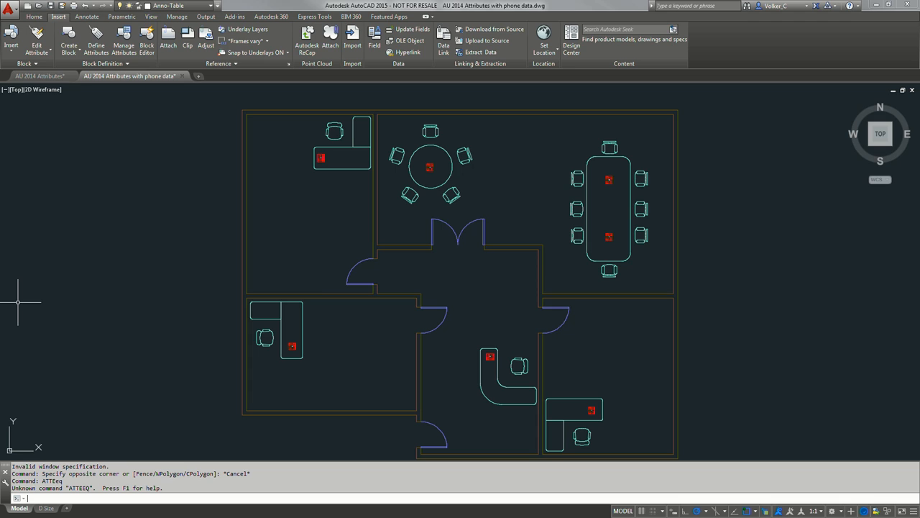
text(attreq)
key(Return)
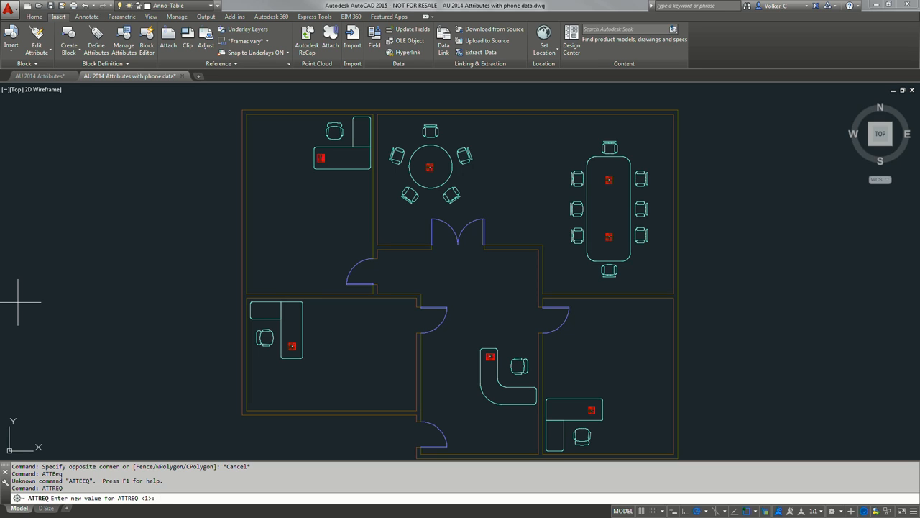
text(0)
key(Return)
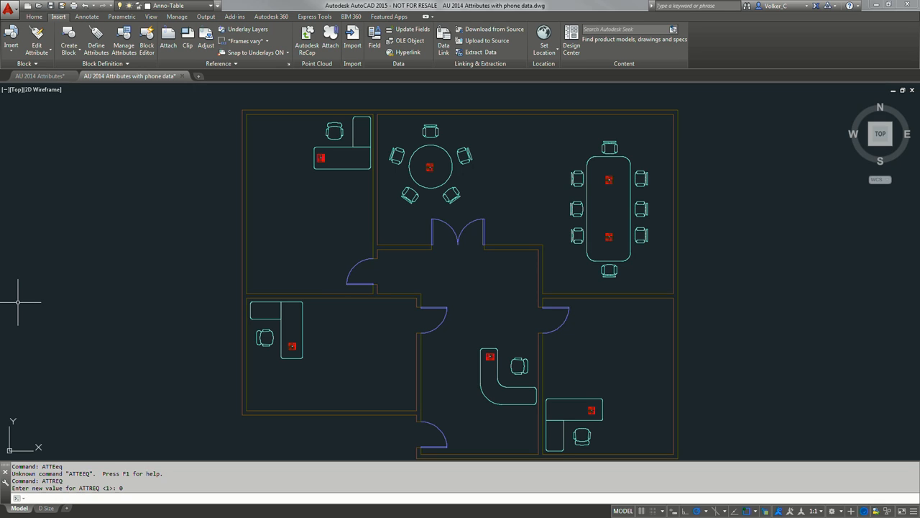
key(Return)
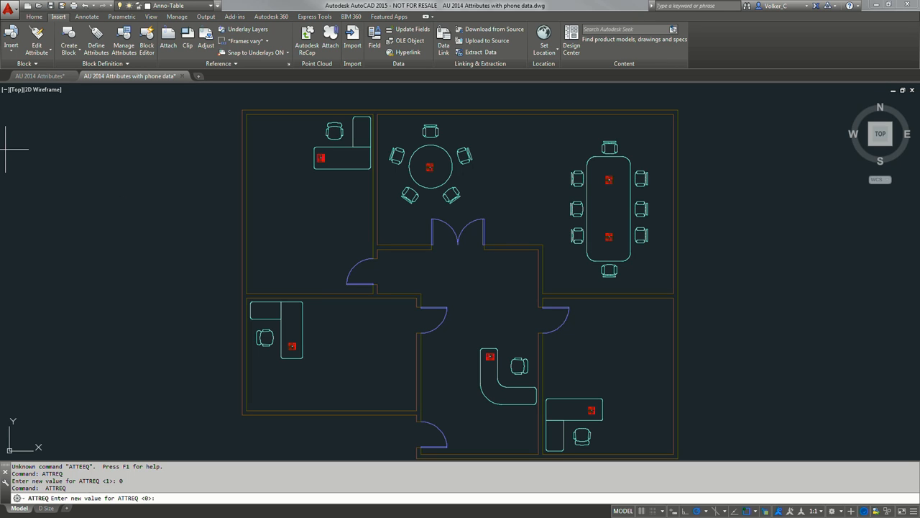
key(Return)
key(Return)
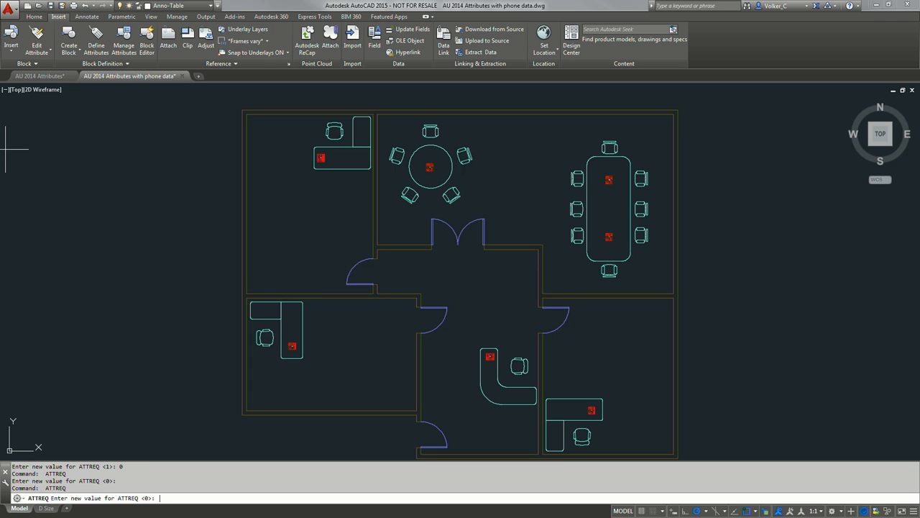
key(Return)
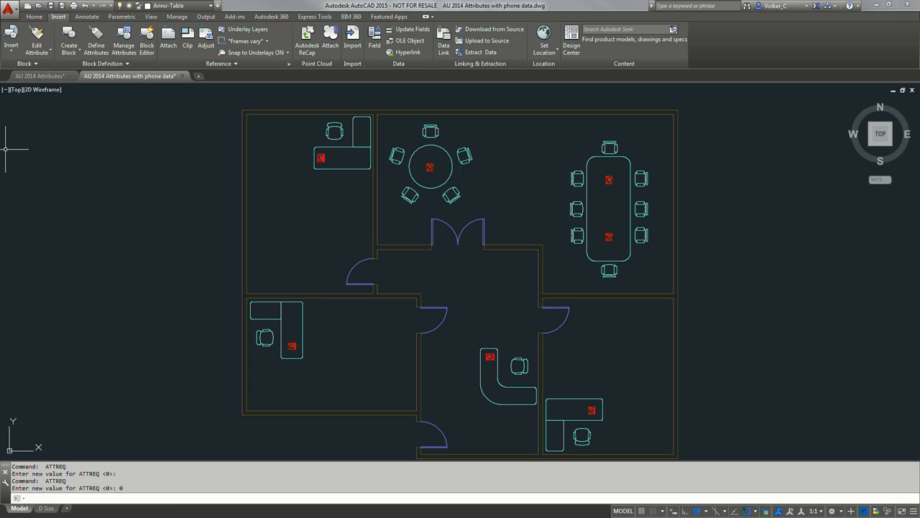
key(Return)
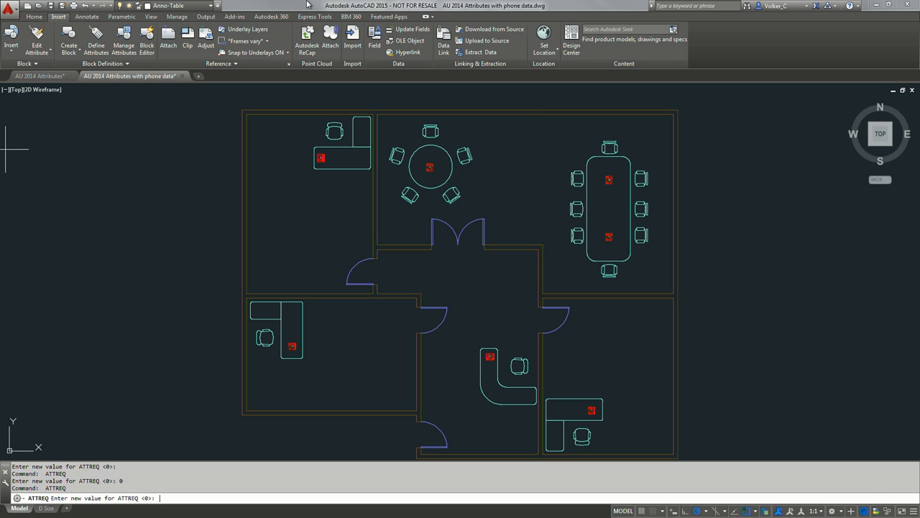
key(Escape)
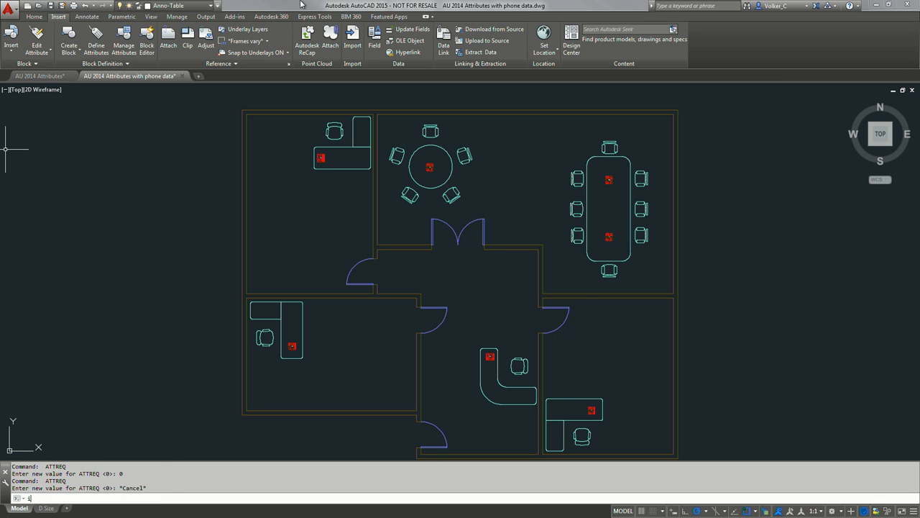
Insert the phone - gen block twice at the fixed insertion point 0,0,0 with scale 1 and rotation 0.
text(I)
key(Return)
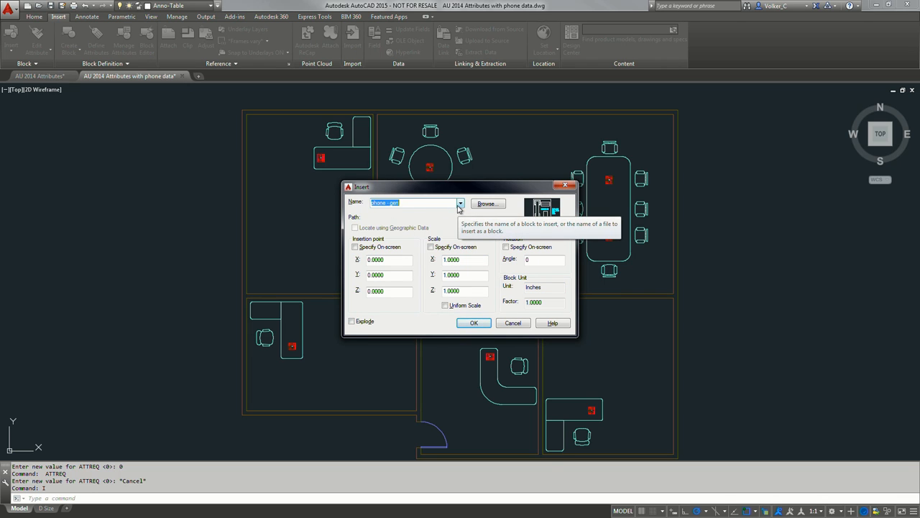
click(473, 322)
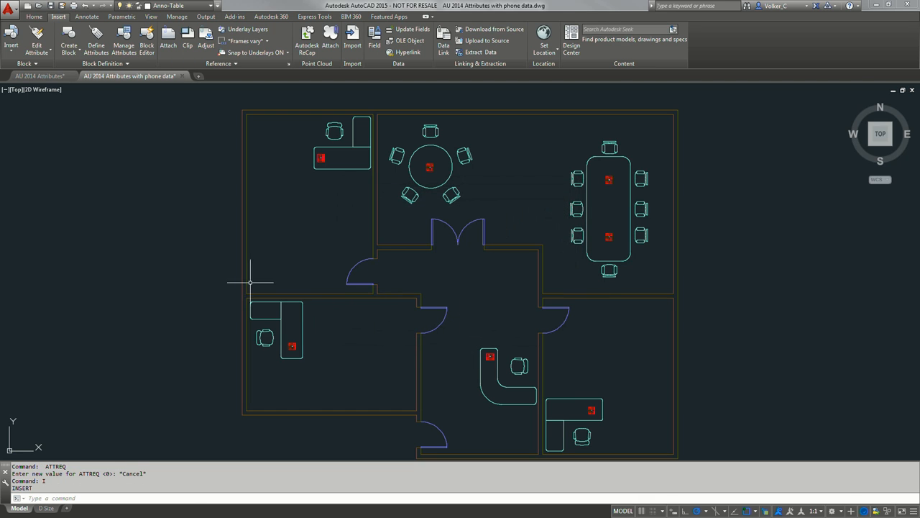
click(155, 251)
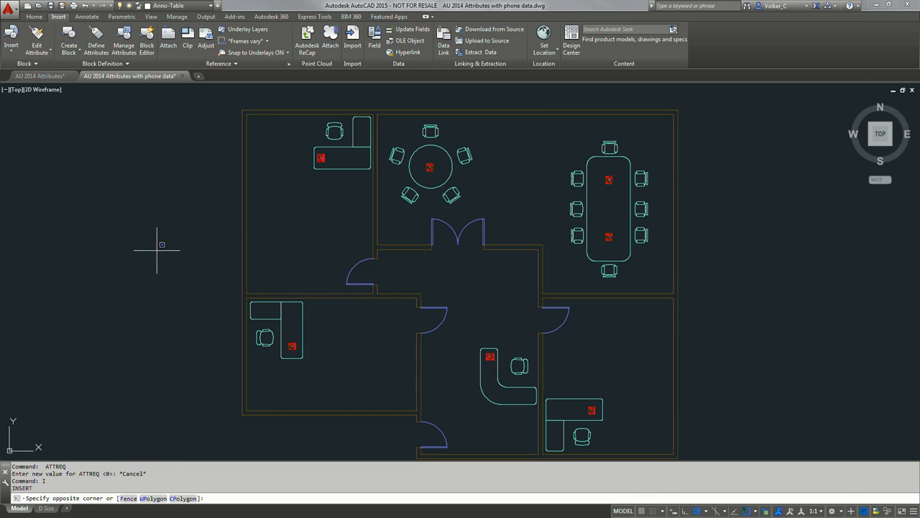
click(157, 249)
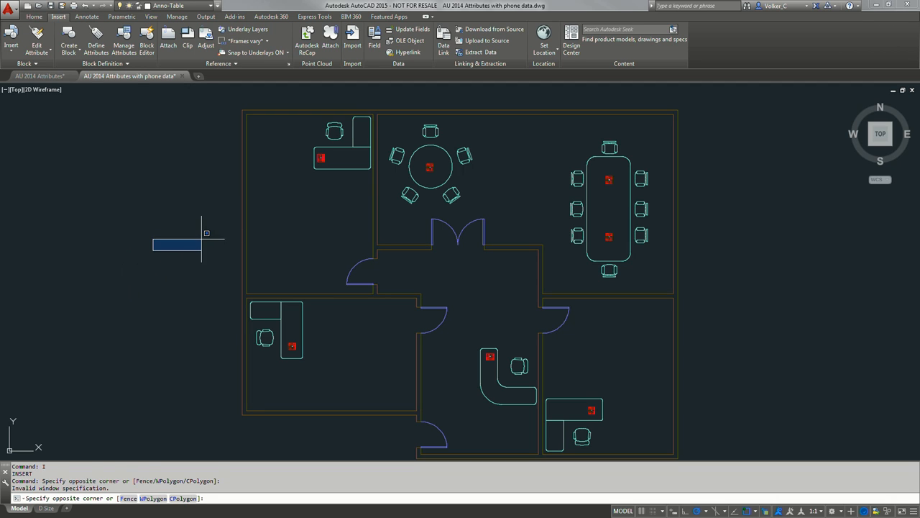
key(Escape)
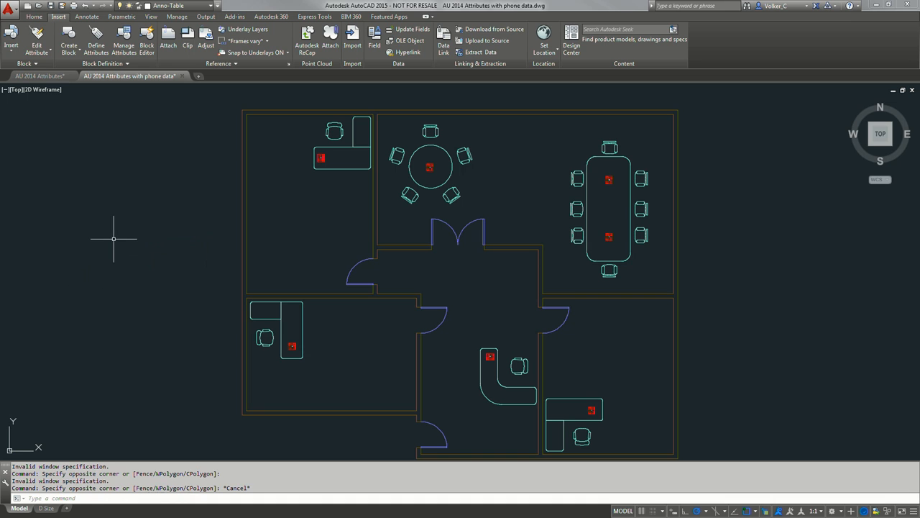
key(Return)
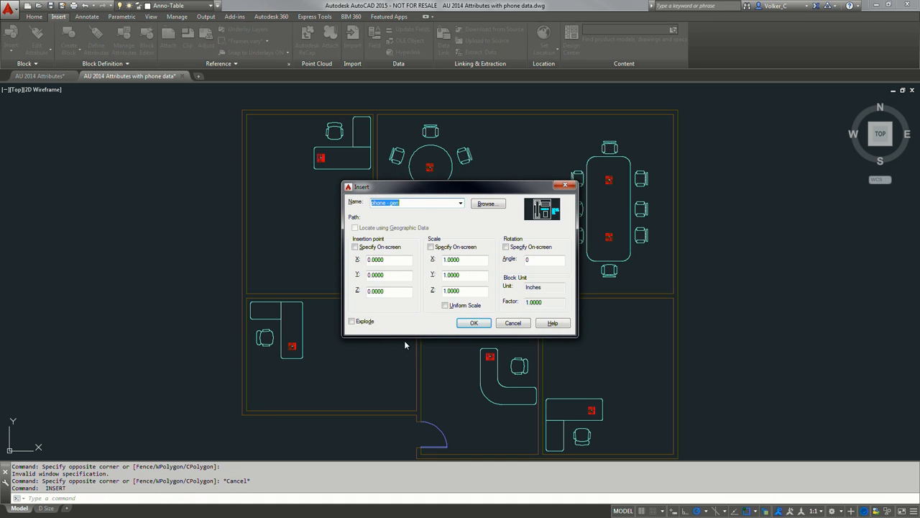
click(474, 323)
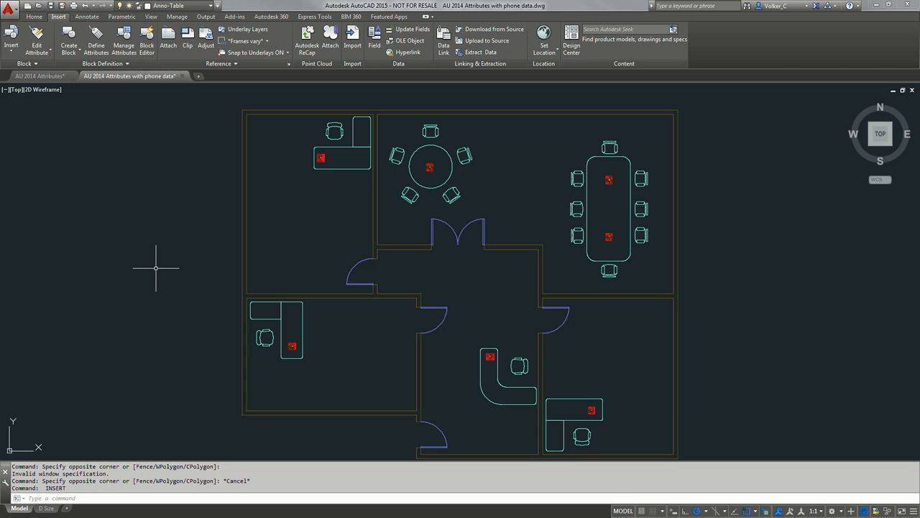
Insert two phone - gen blocks with the insertion point specified on-screen, placing them in the empty area just left of the floor plan.
key(Return)
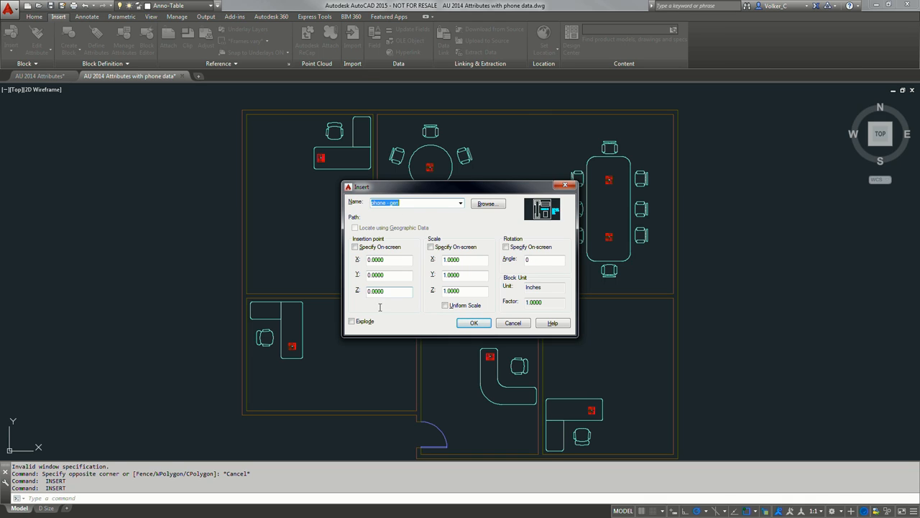
click(355, 247)
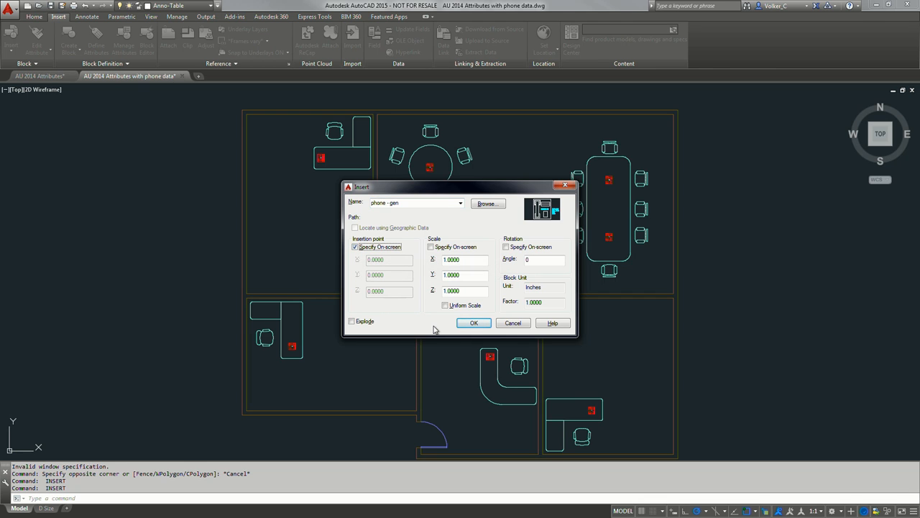
click(469, 324)
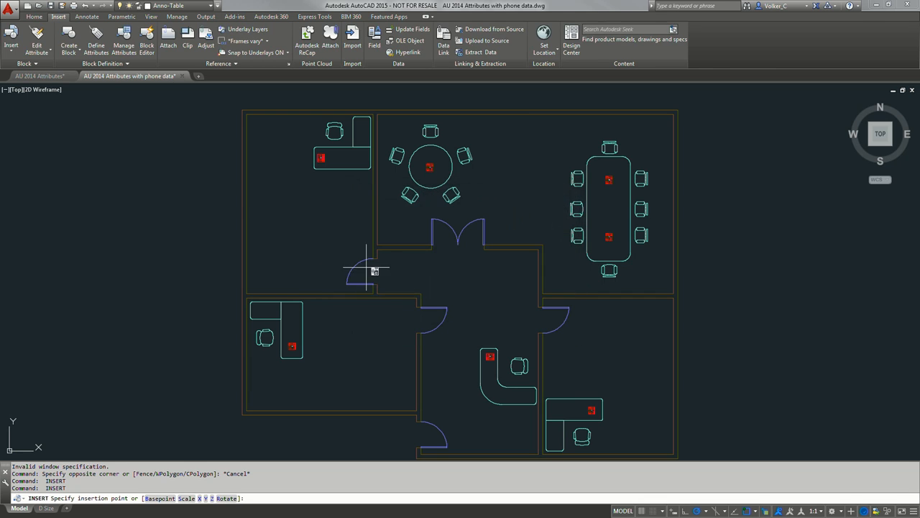
click(182, 252)
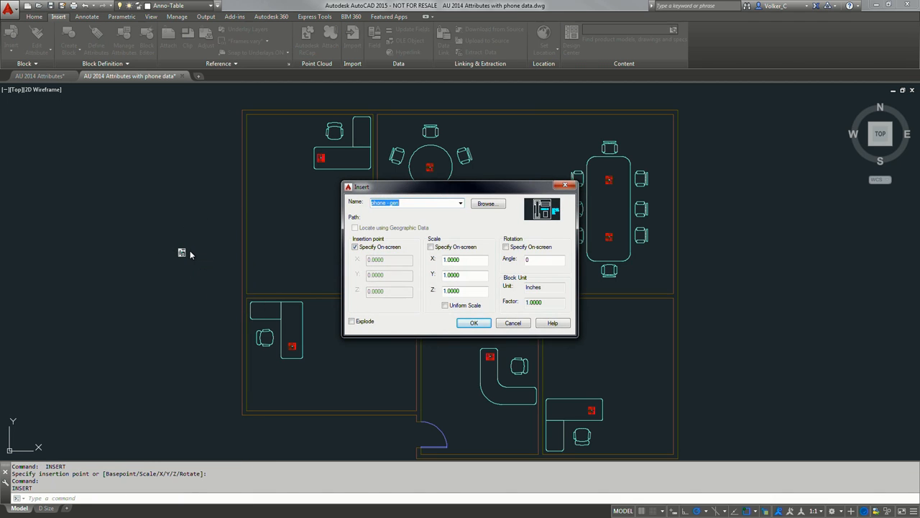
click(473, 325)
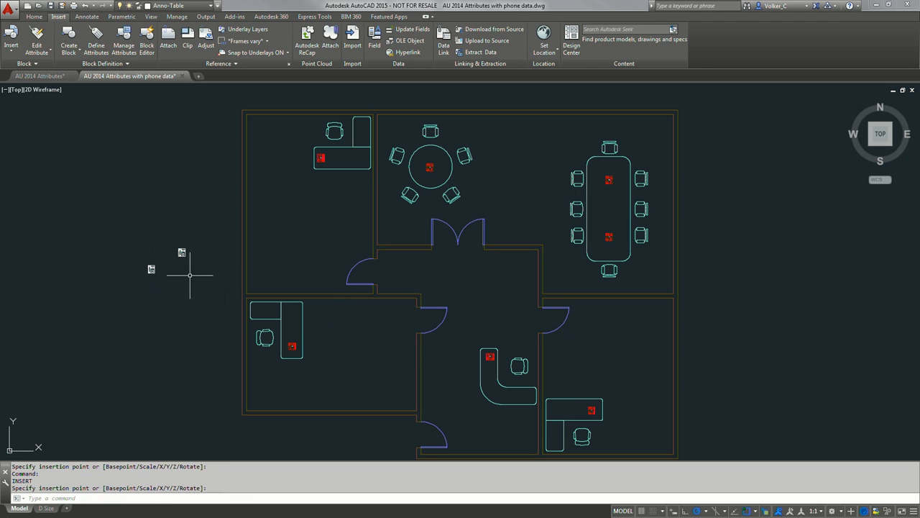
key(Return)
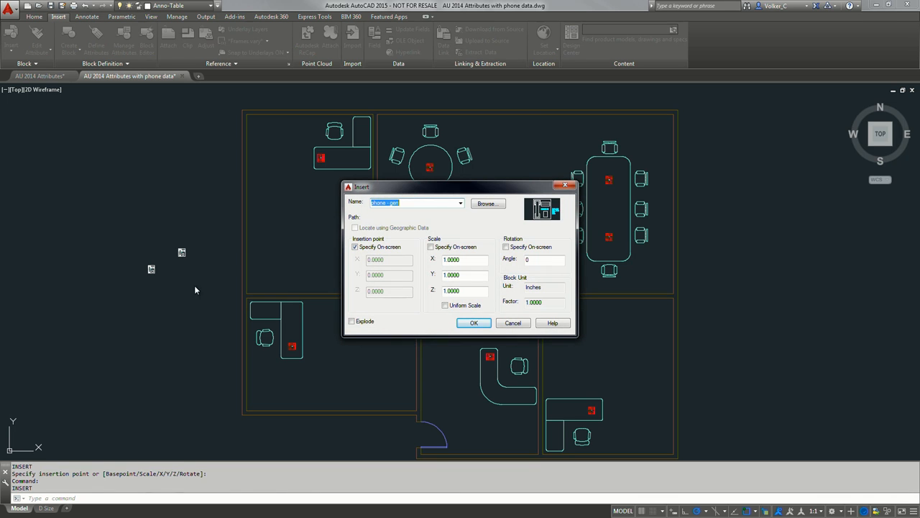
click(472, 322)
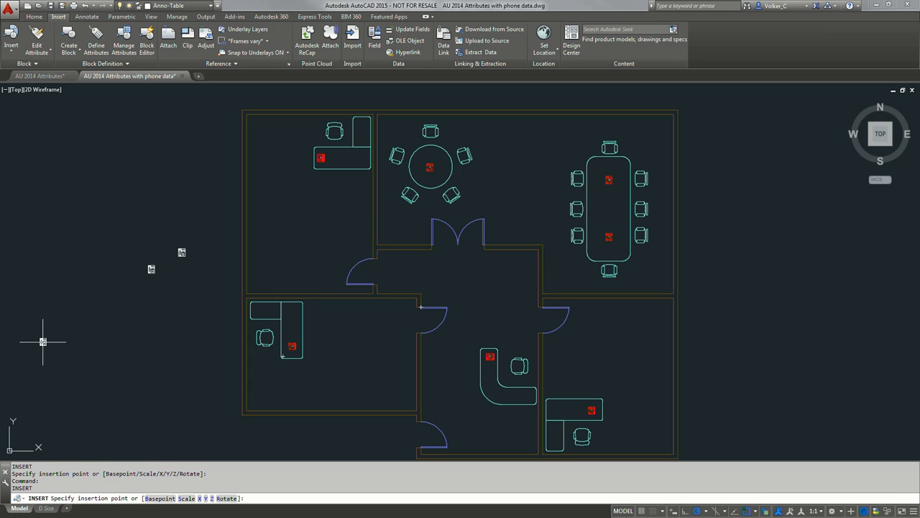
key(Escape)
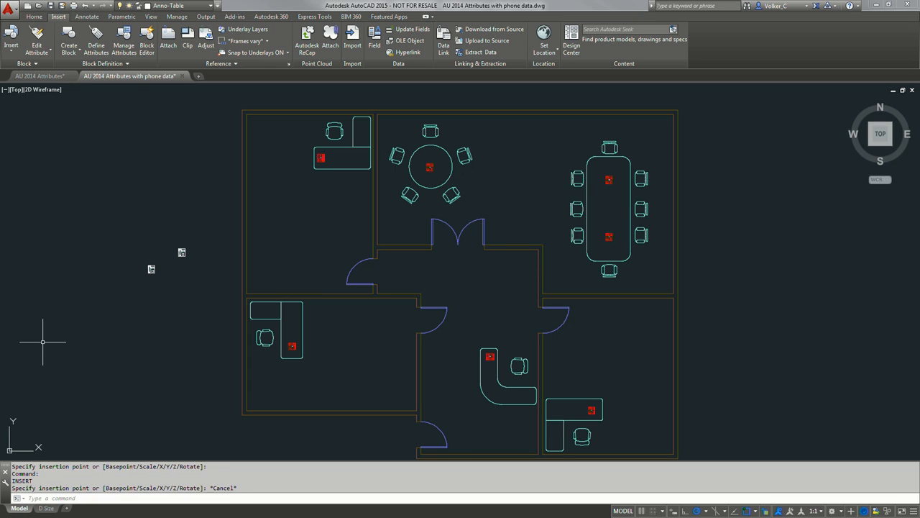
Set the ATTREQ system variable to 1 to turn attribute prompts on for block insertion.
text(ATTRe)
text(q)
key(Return)
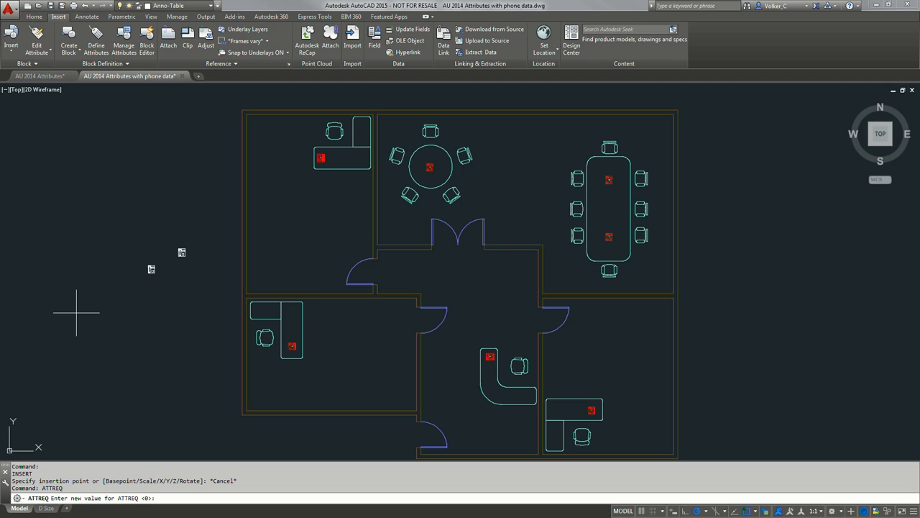
text(1)
key(Return)
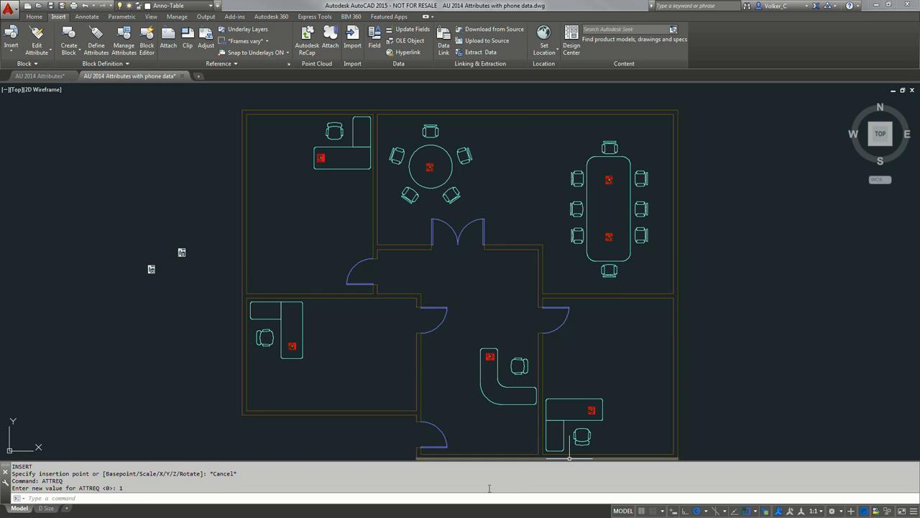
key(Return)
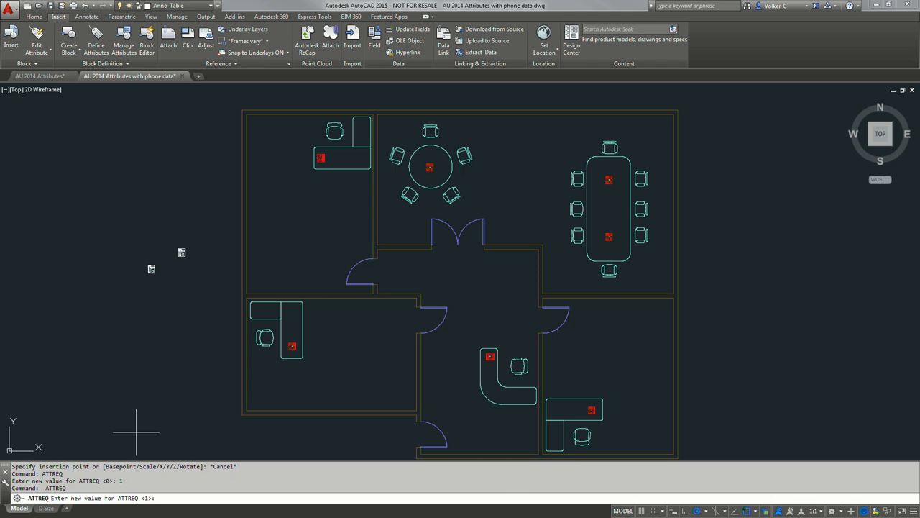
key(Return)
key(Return)
key(Return)
key(Return)
key(Return)
key(Return)
key(Return)
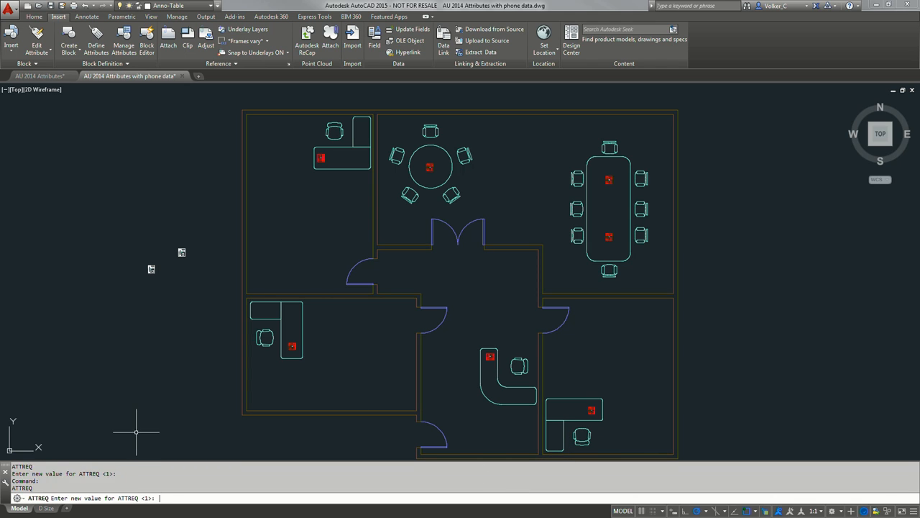
key(Return)
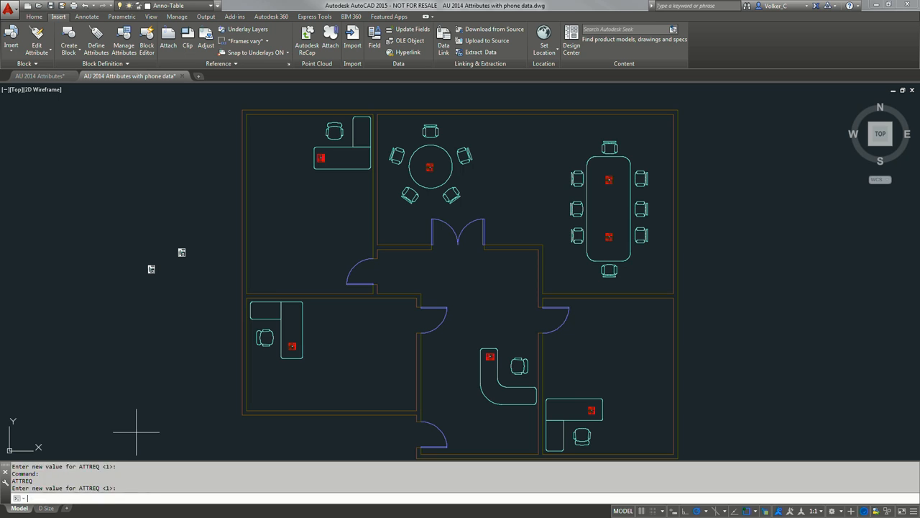
key(Return)
key(Return)
key(Return)
key(Return)
key(Return)
key(Return)
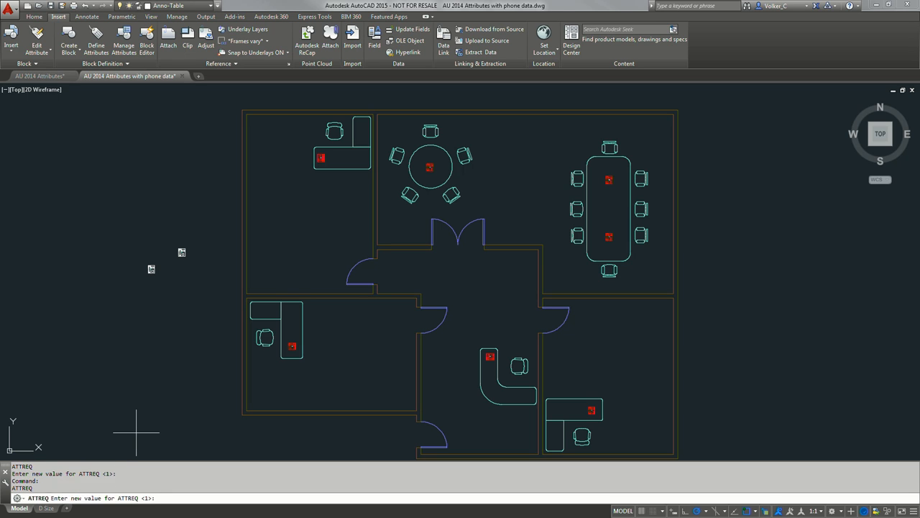
key(Return)
key(Escape)
key(Escape)
Undo all changes made in the drawing, including the phone block insertions and ATTREQ settings, back to its opened state.
key(Return)
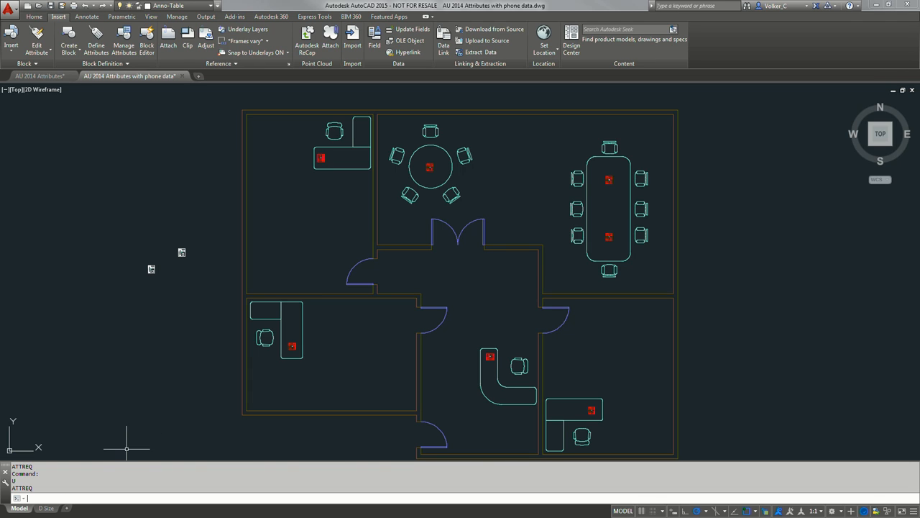
key(Escape)
key(Escape)
text(u)
key(Return)
key(Escape)
key(Escape)
key(Escape)
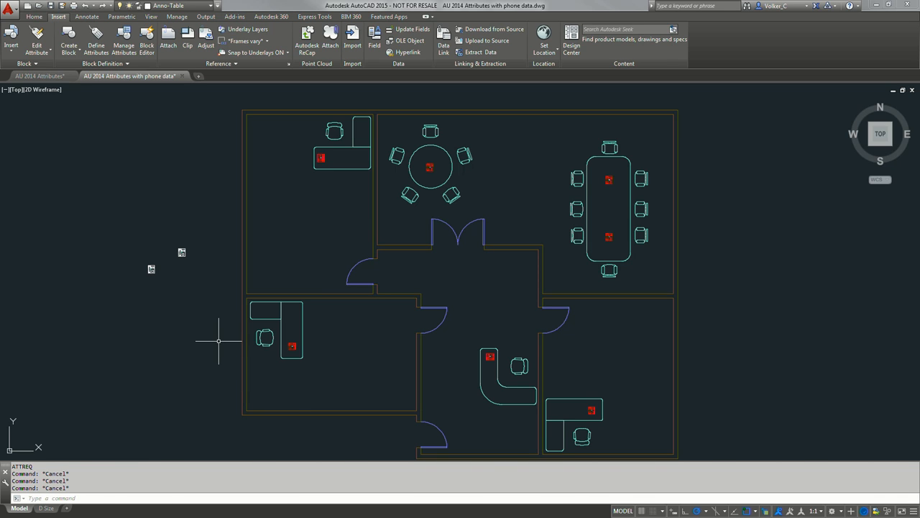
key(Escape)
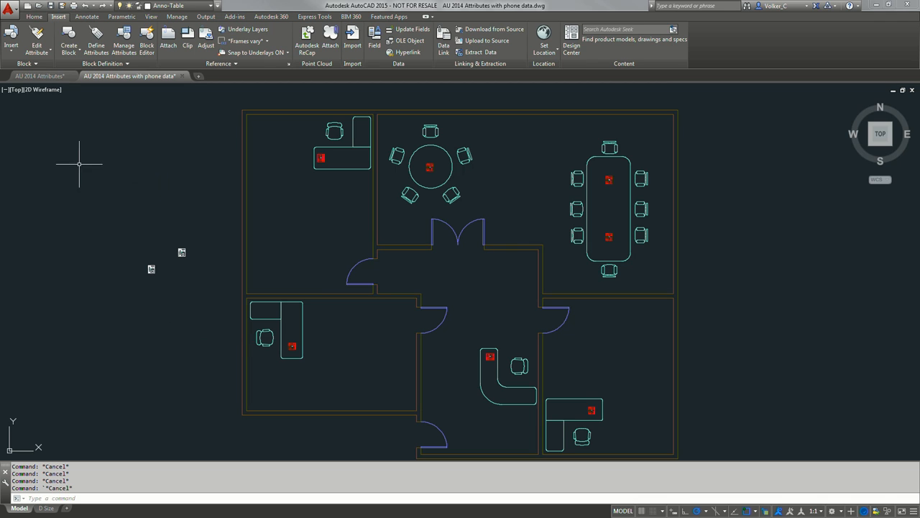
key(Escape)
text(u)
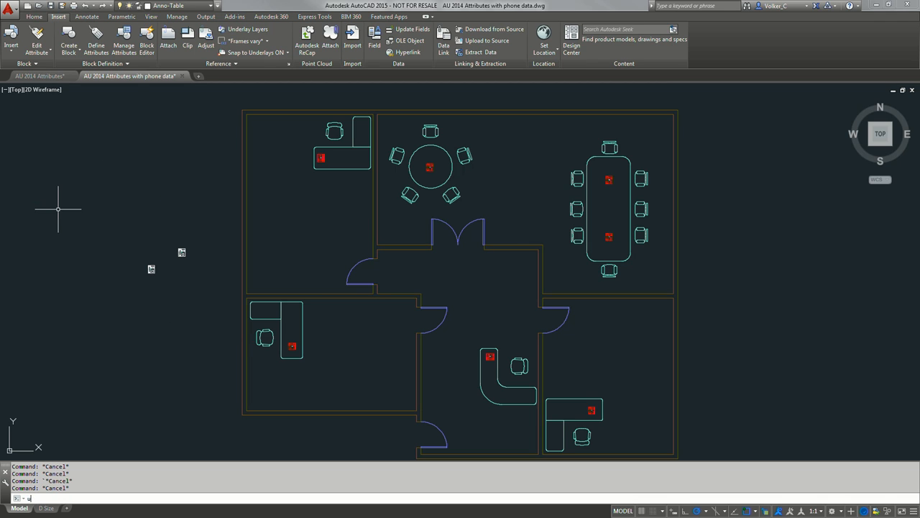
key(Return)
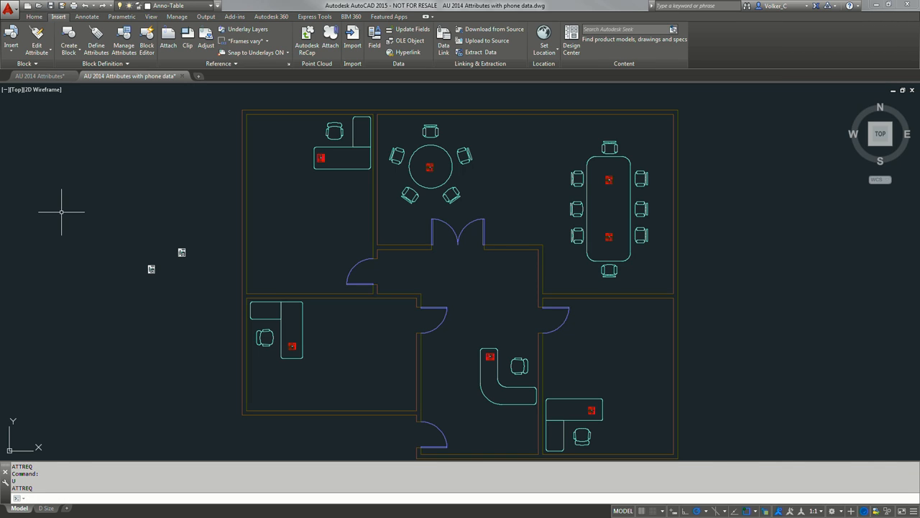
key(Return)
key(Return)
key(Return)
key(Return)
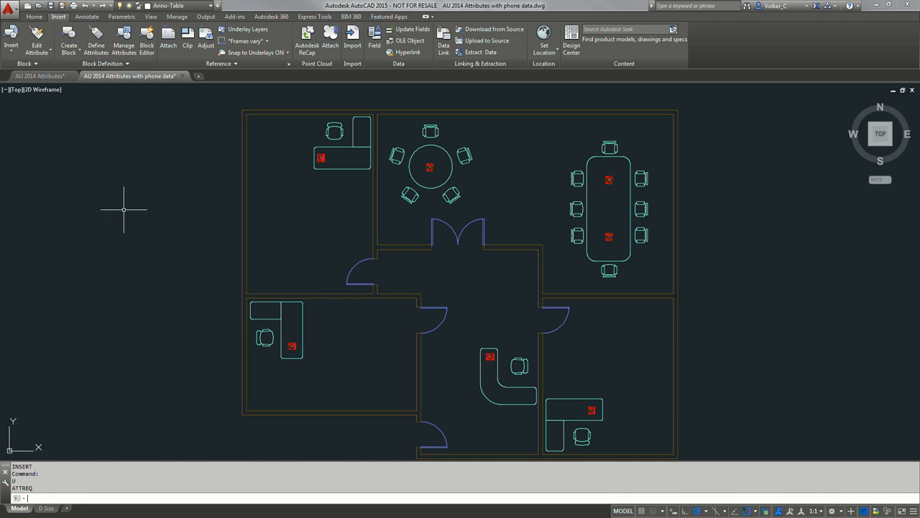
key(Return)
key(Return)
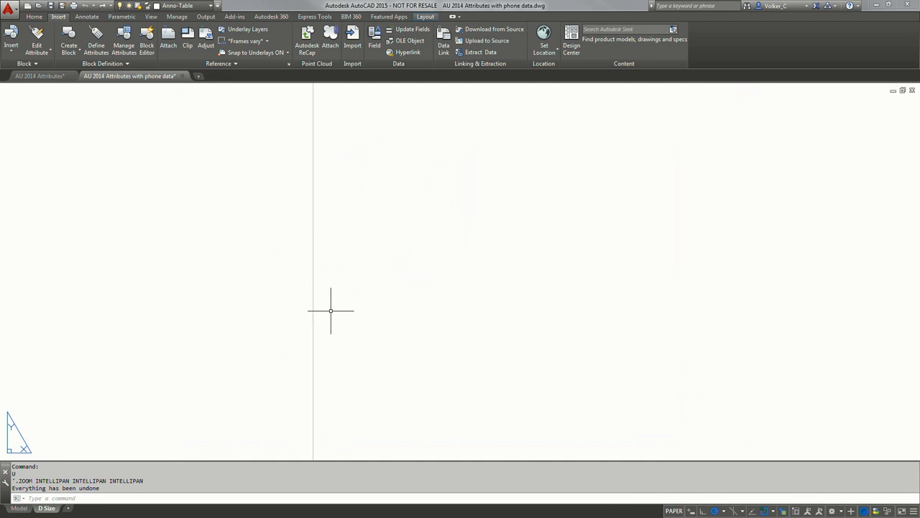
Examine the D Size title block's Title, Subject and Drafter rows and the matching summary fields in the drawing properties.
middle_click(336, 303)
middle_click(336, 303)
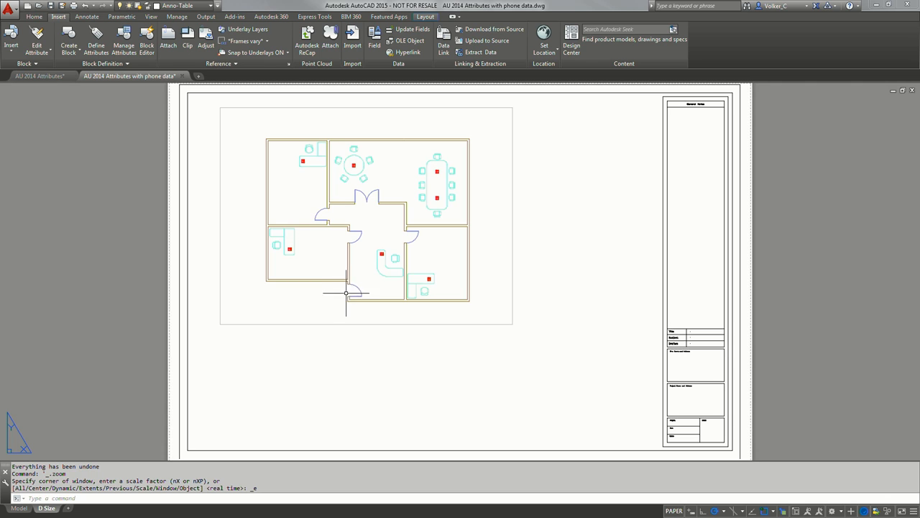
scroll(702, 323, up, 10)
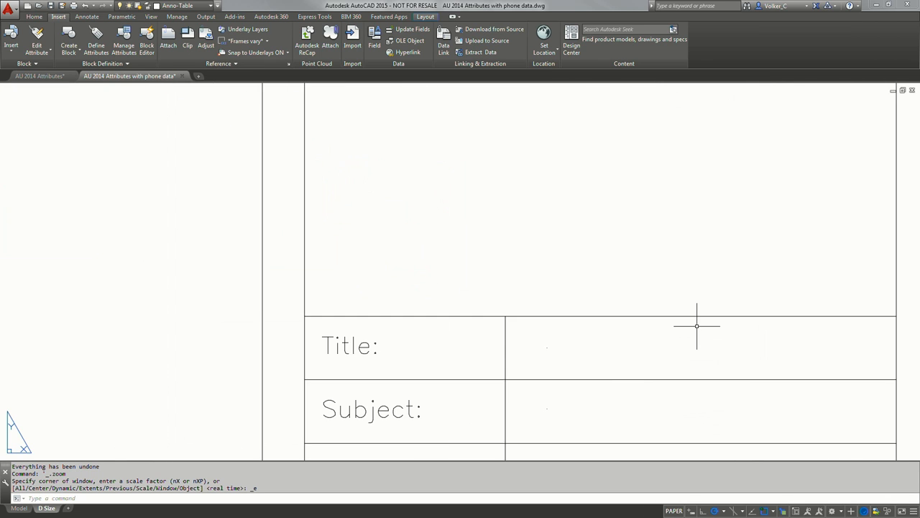
scroll(696, 325, down, 2)
middle_drag(696, 326, 484, 223)
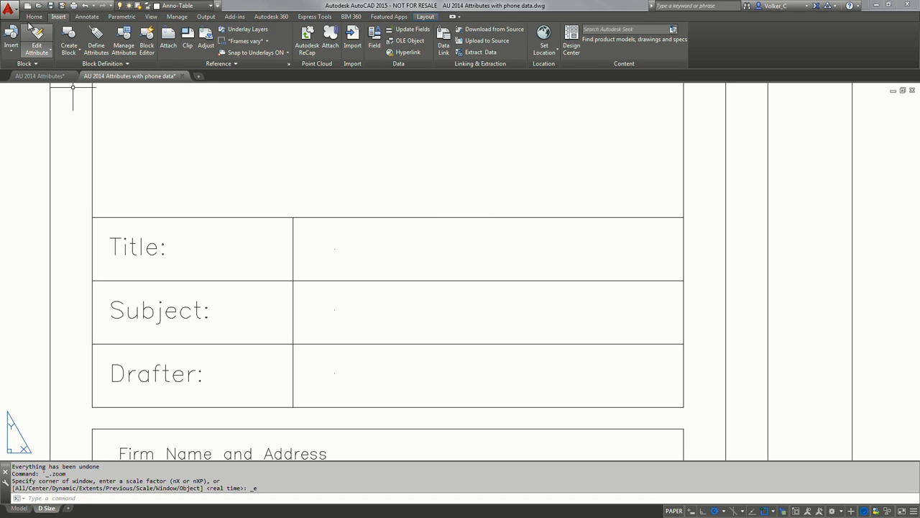
click(8, 8)
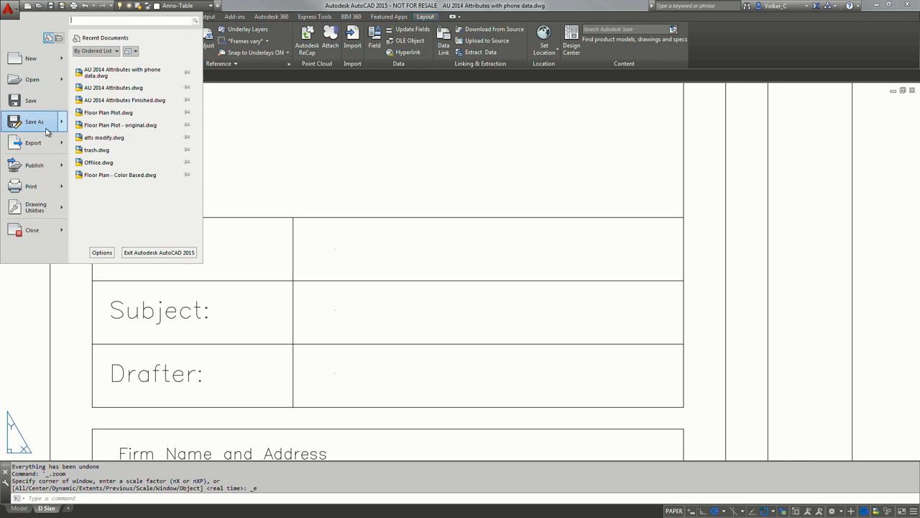
mouse_move(39, 206)
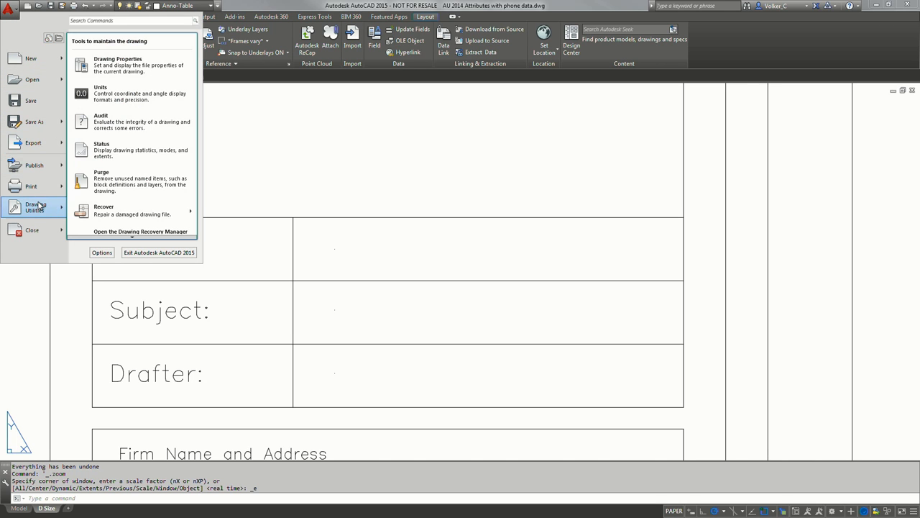
click(106, 73)
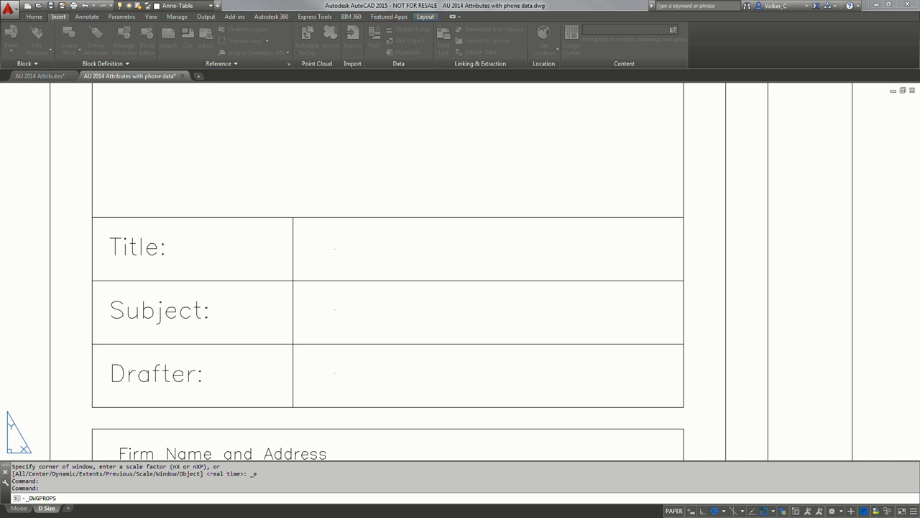
drag(465, 381, 300, 201)
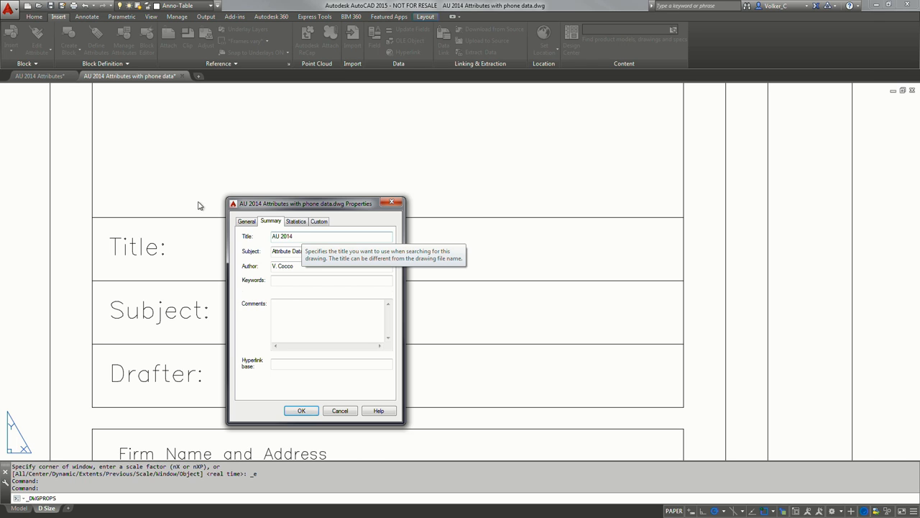
click(329, 411)
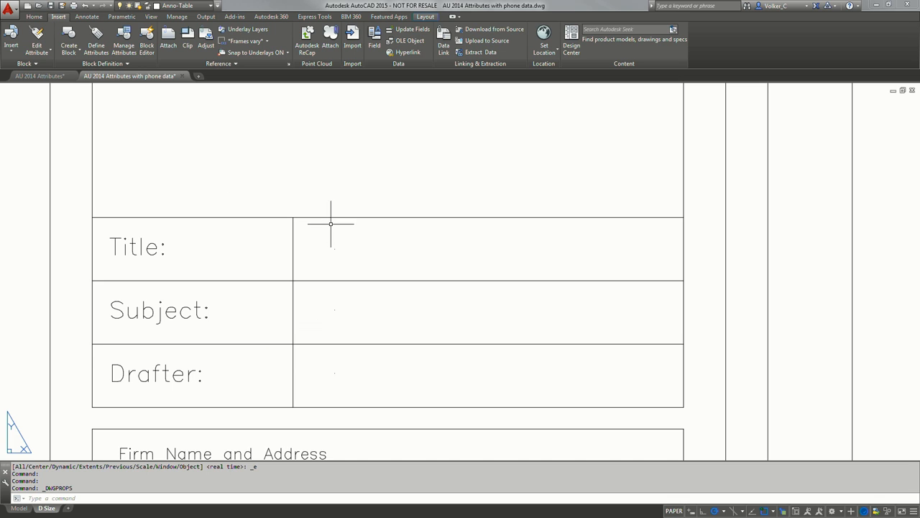
Open the Architectural Title Block definition in the Block Editor at its Title, Subject and Drafter rows.
right_click(291, 244)
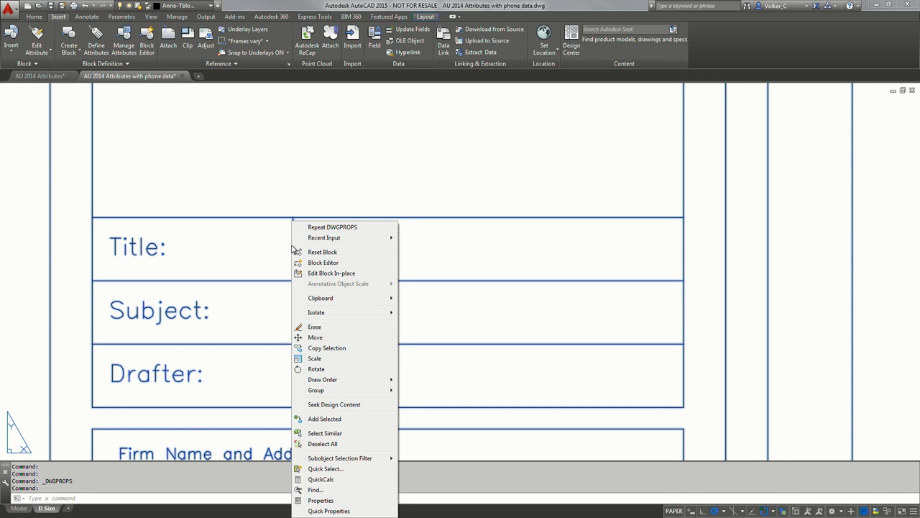
key(Escape)
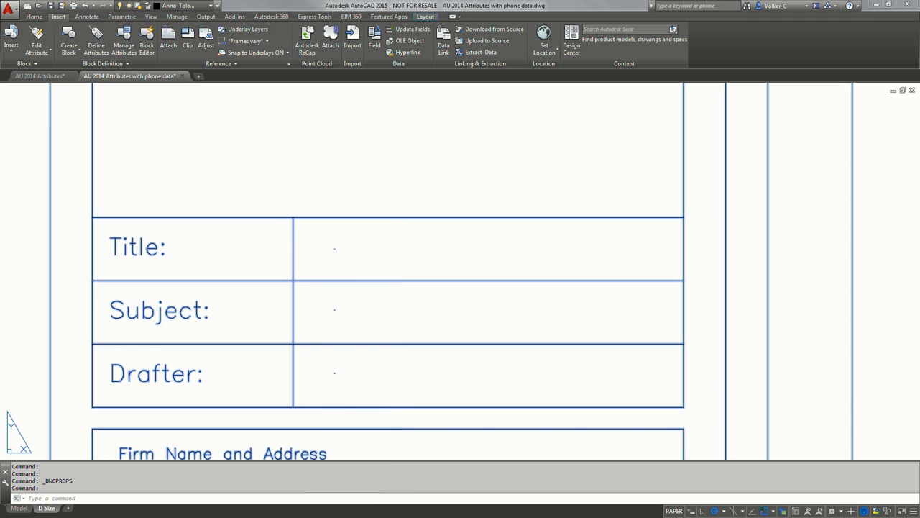
click(299, 245)
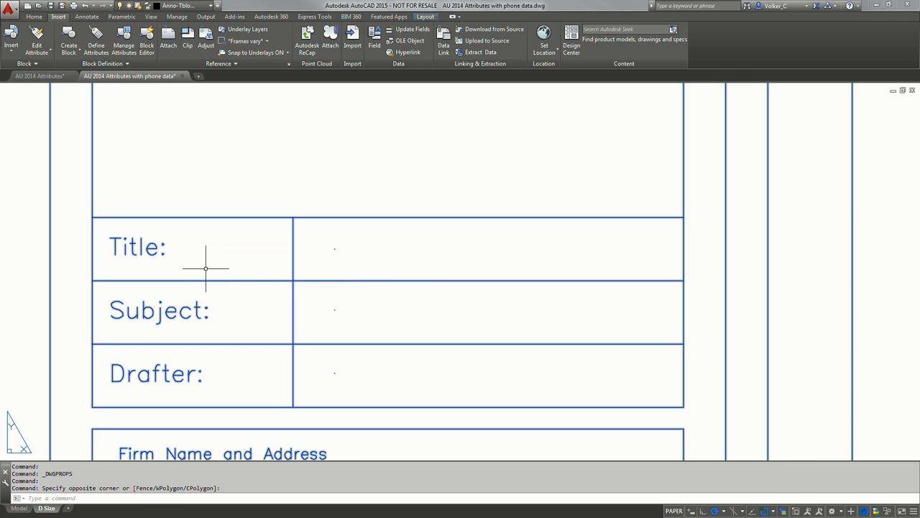
text(be)
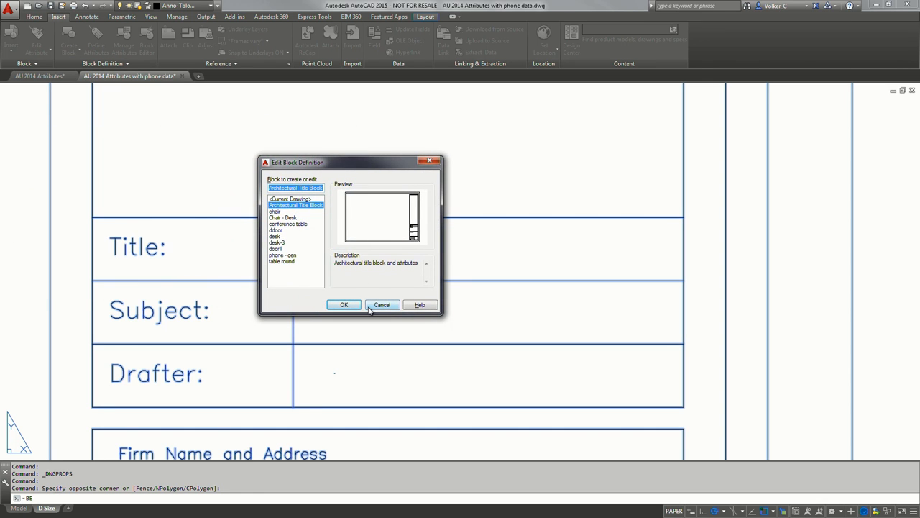
click(342, 305)
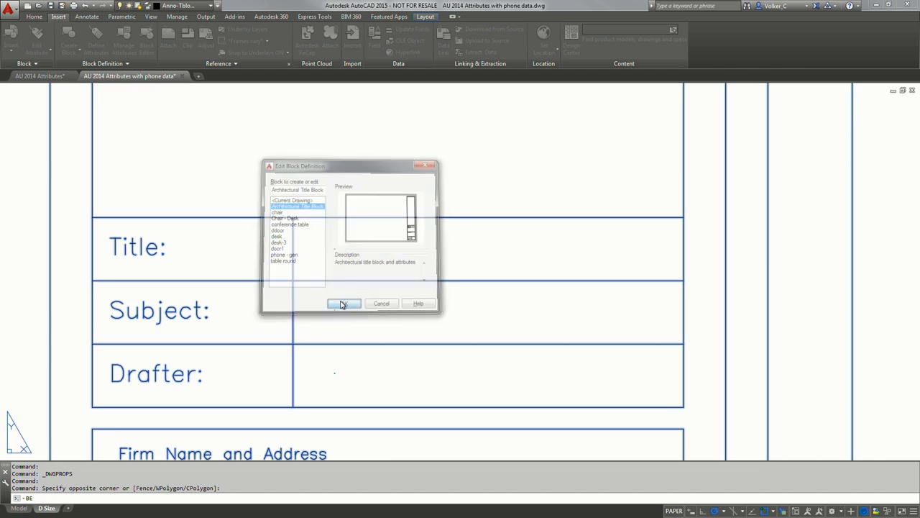
scroll(606, 330, up, 8)
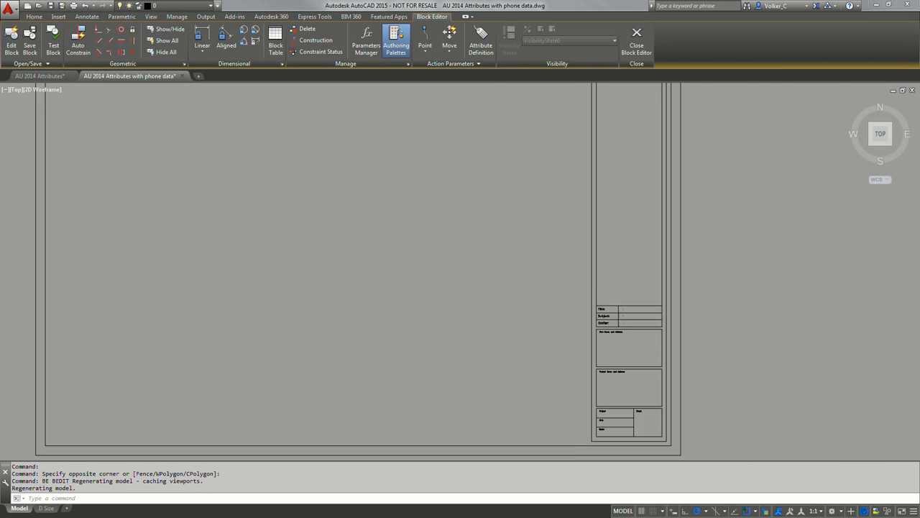
scroll(620, 314, up, 2)
middle_drag(620, 314, 382, 287)
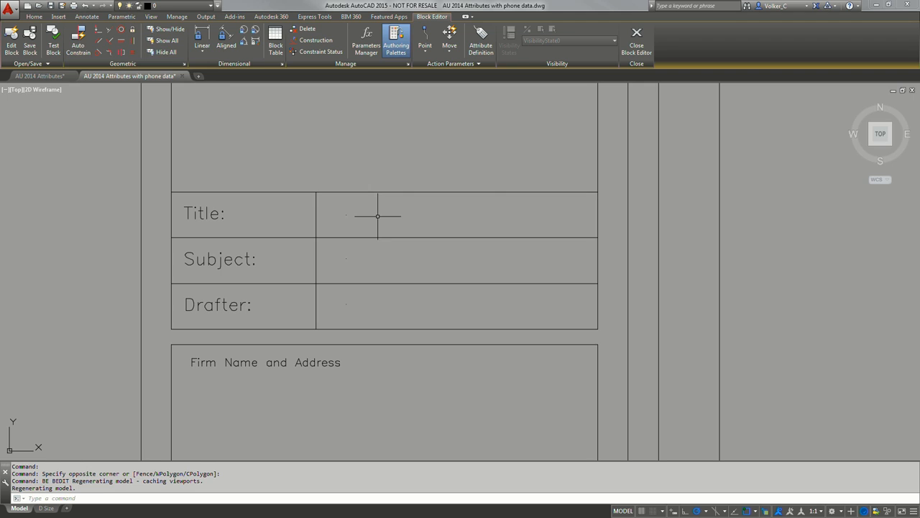
text(attsync)
key(Return)
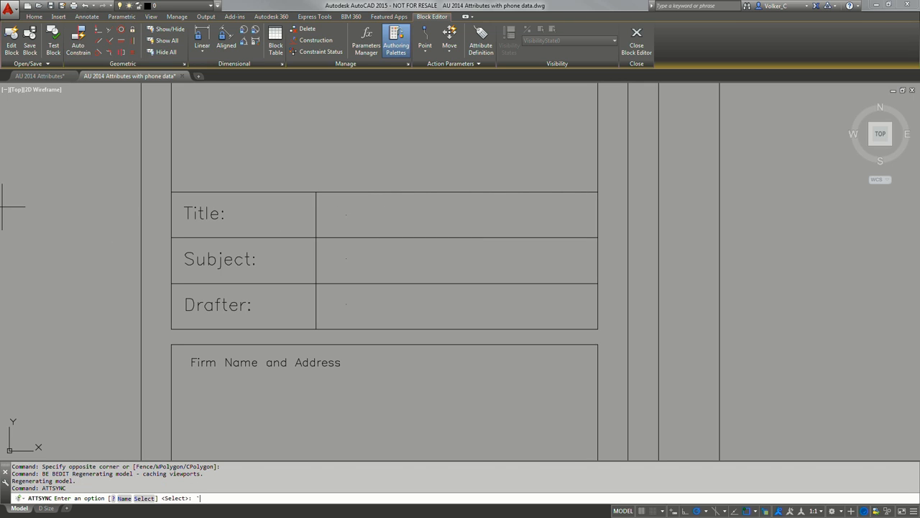
key(Escape)
Start a new attribute definition with the tag Title and the prompt Enter Title.
text(attdef)
key(Return)
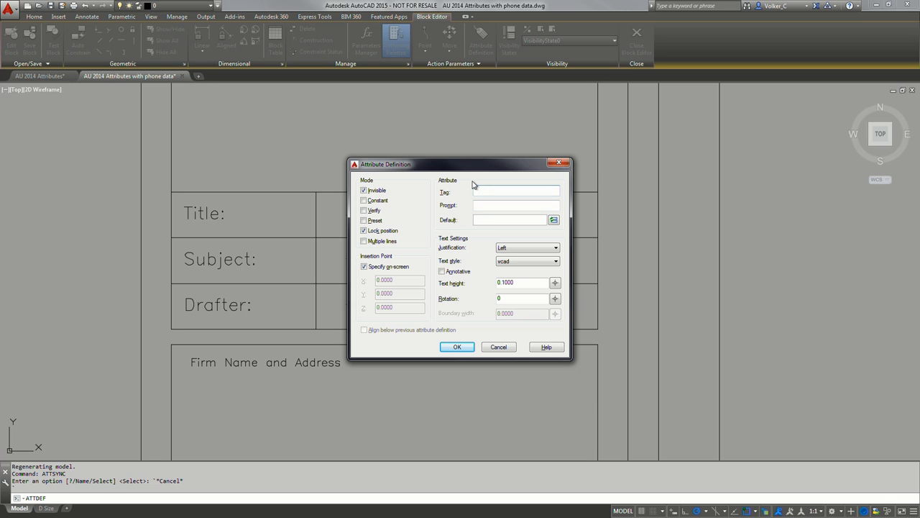
text(Title)
text(E)
text(nter Title)
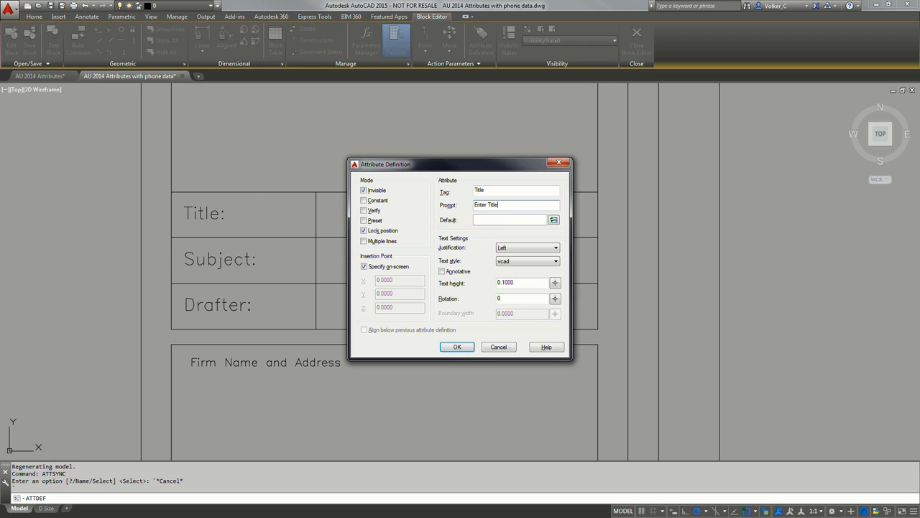
Set the Title attribute's default to the Title field from the Document category, in Title case format.
click(475, 219)
right_click(532, 218)
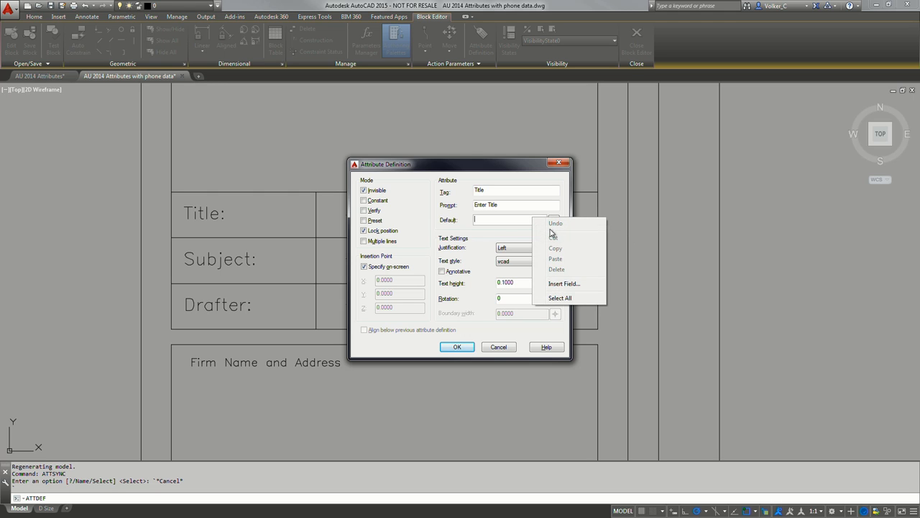
click(514, 221)
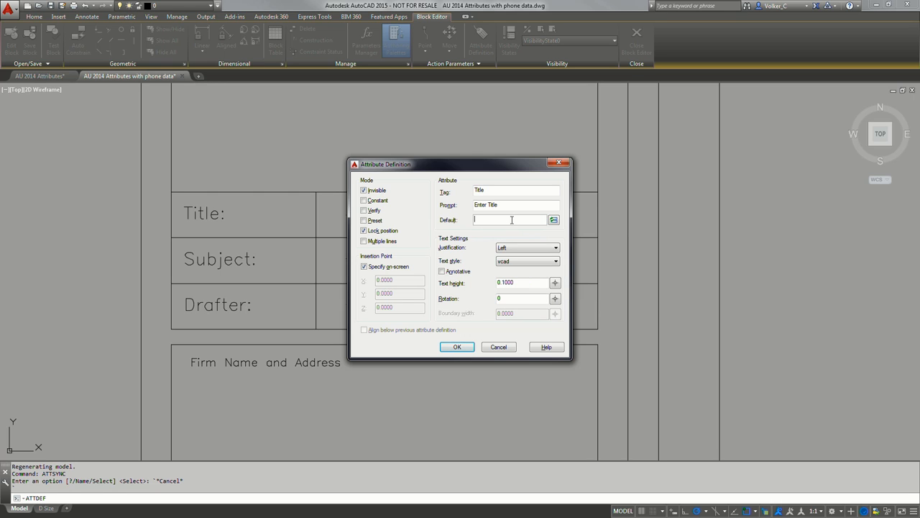
click(554, 220)
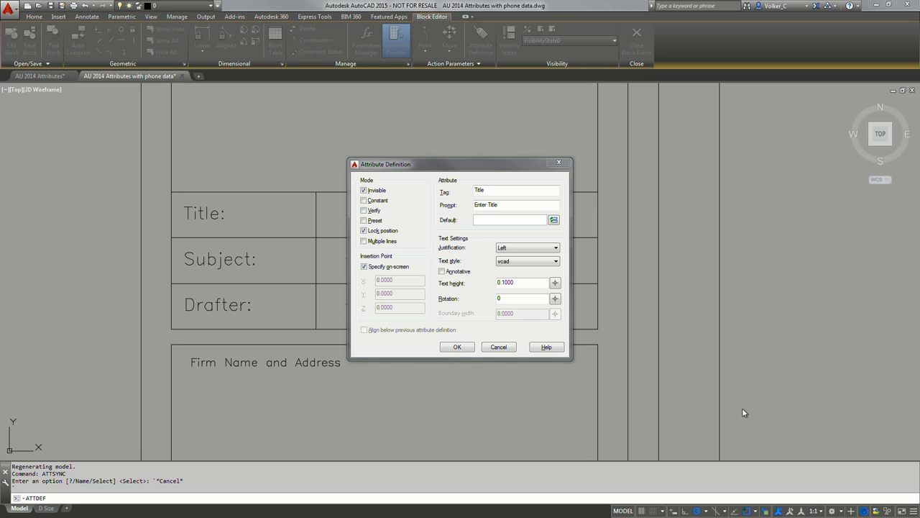
drag(0, 154, 411, 189)
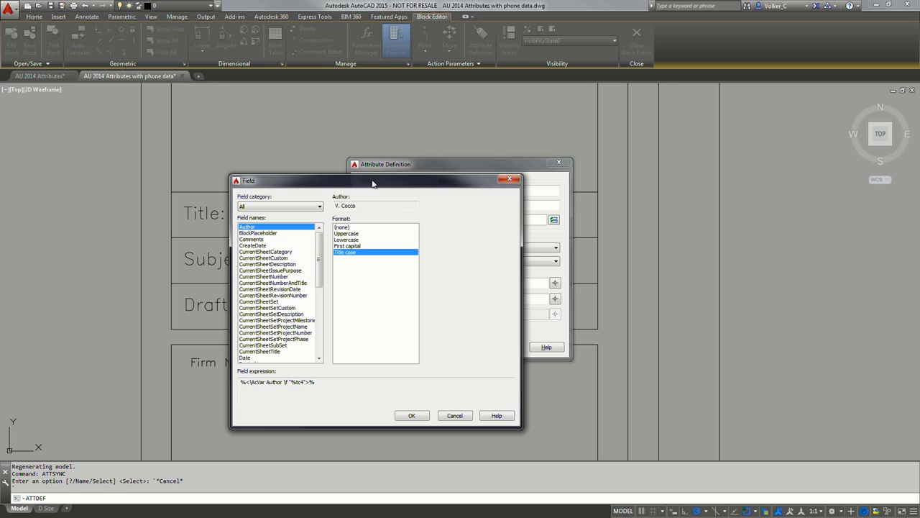
click(319, 207)
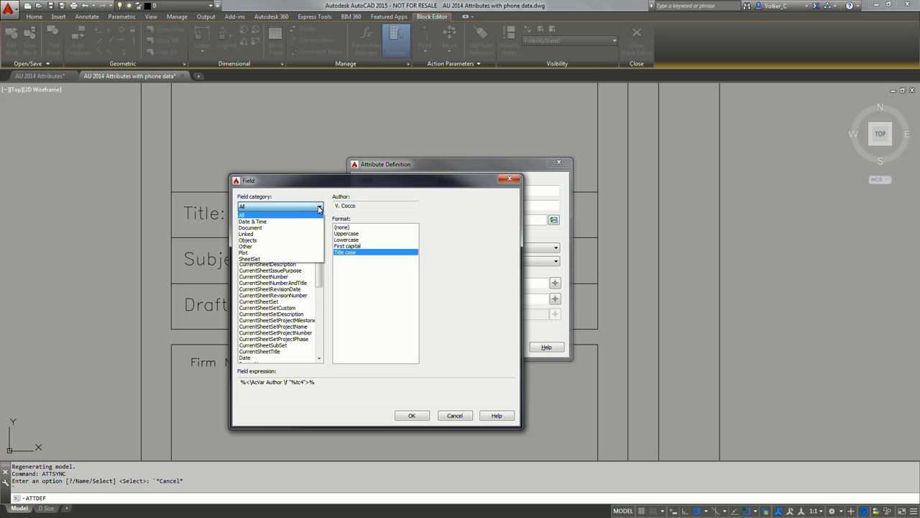
click(272, 228)
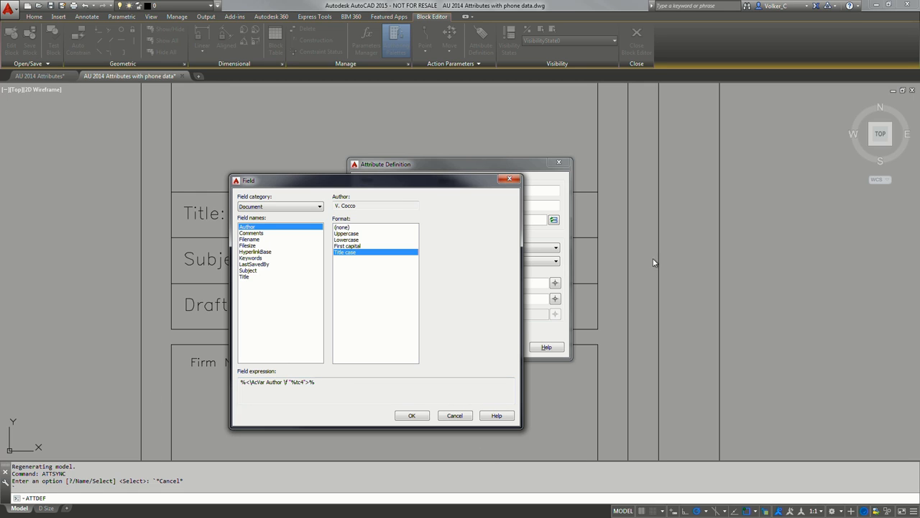
click(244, 277)
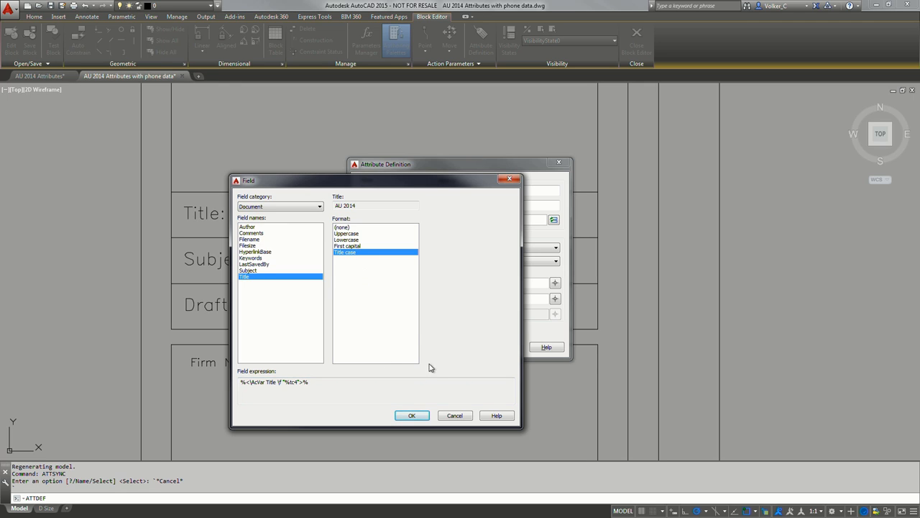
click(412, 416)
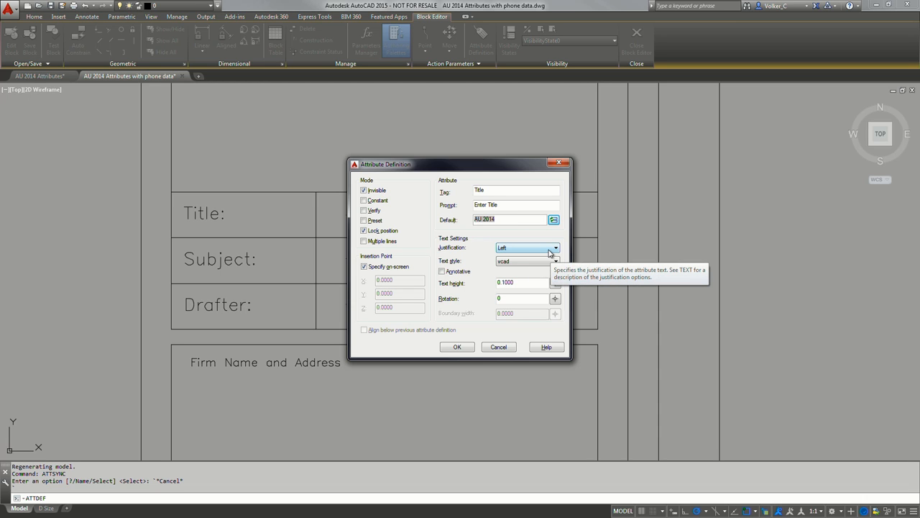
Give the attribute Middle left justification, turn off its Invisible mode and place it in the empty cell beside the Title label.
click(550, 249)
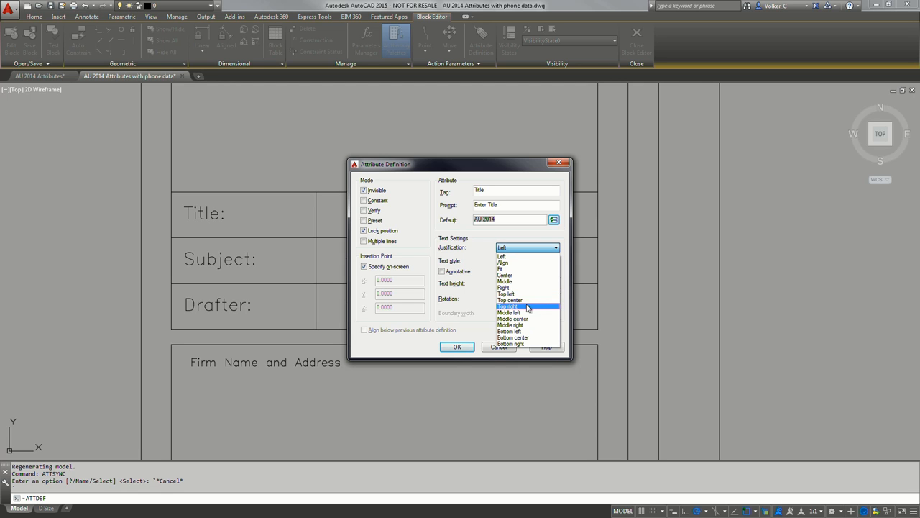
click(529, 314)
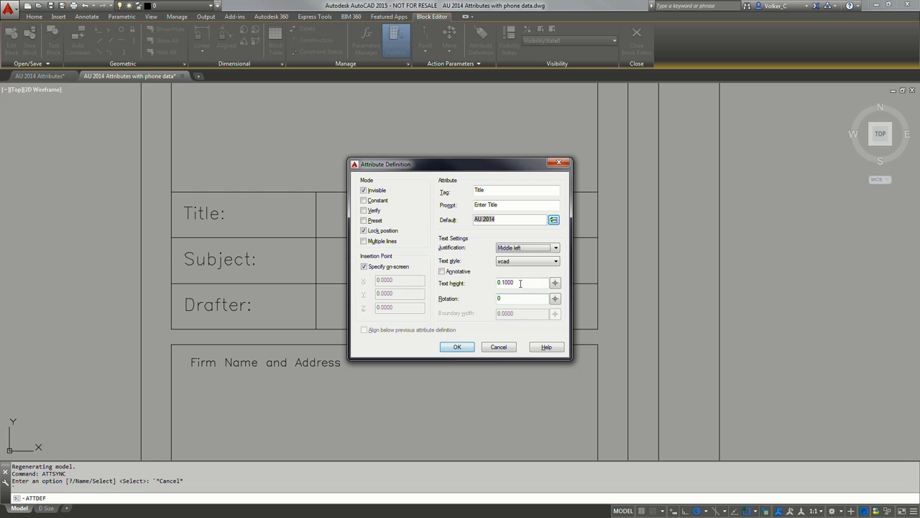
click(367, 190)
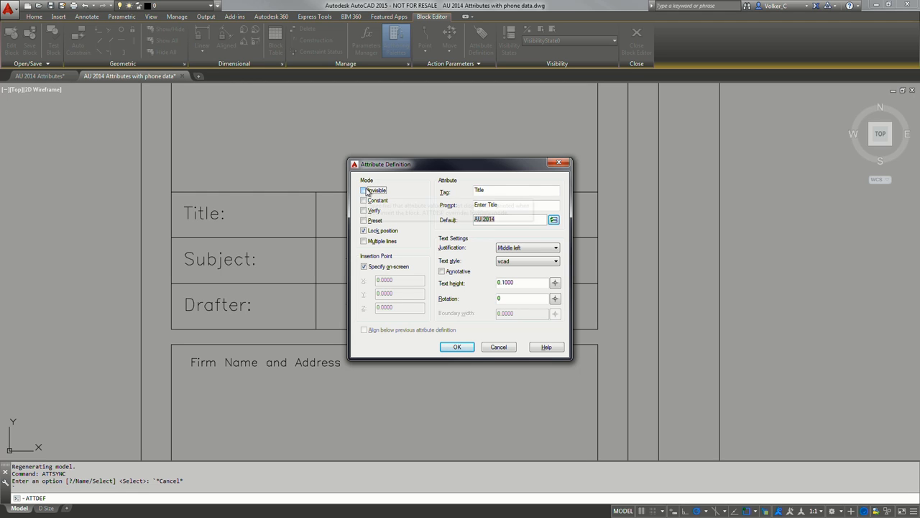
click(458, 347)
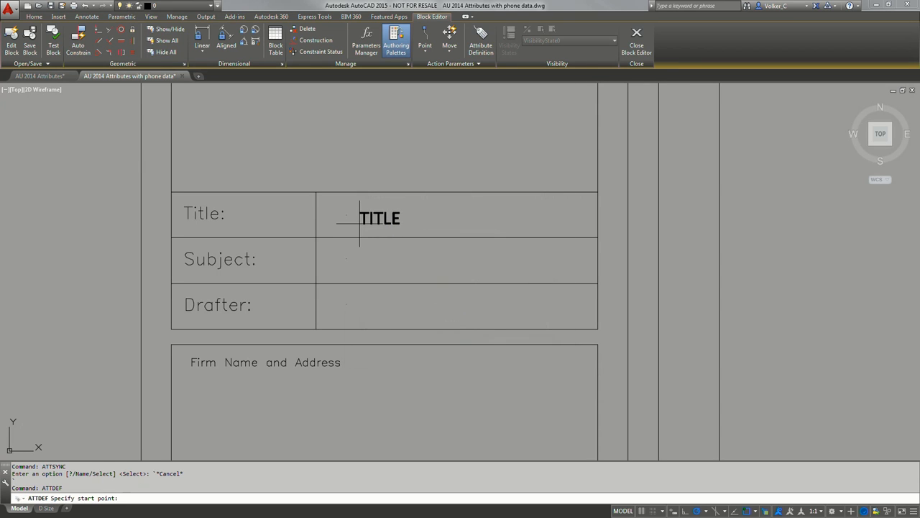
click(361, 222)
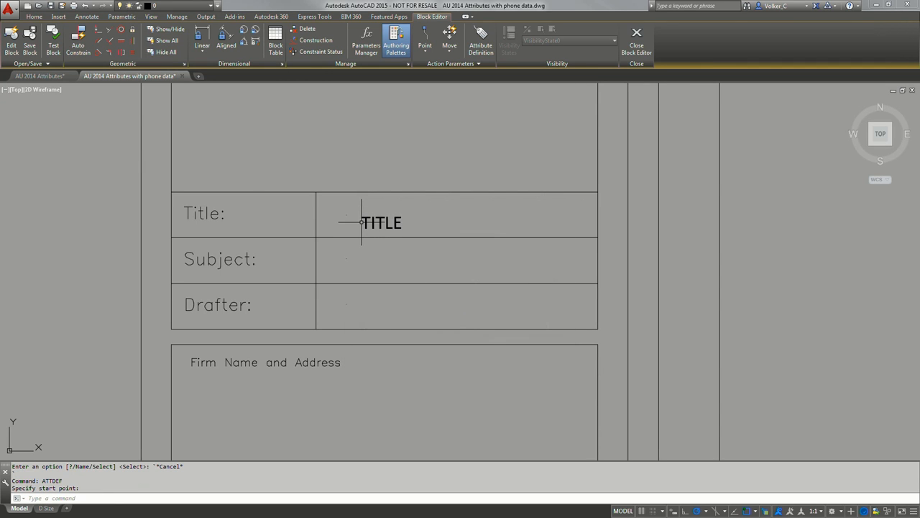
Close the Block Editor with the changes saved to Architectural Title Block, and synchronize that block's attributes on the D Size layout with ATTSYNC.
click(630, 51)
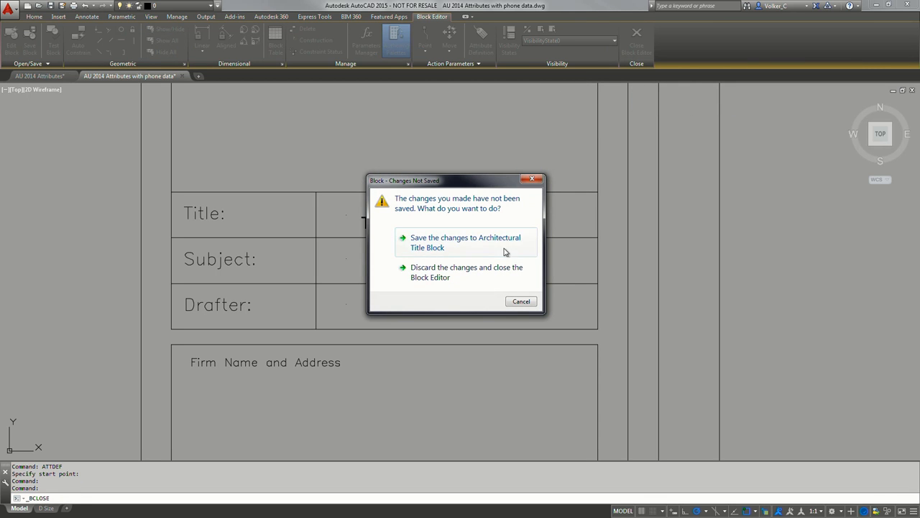
click(437, 251)
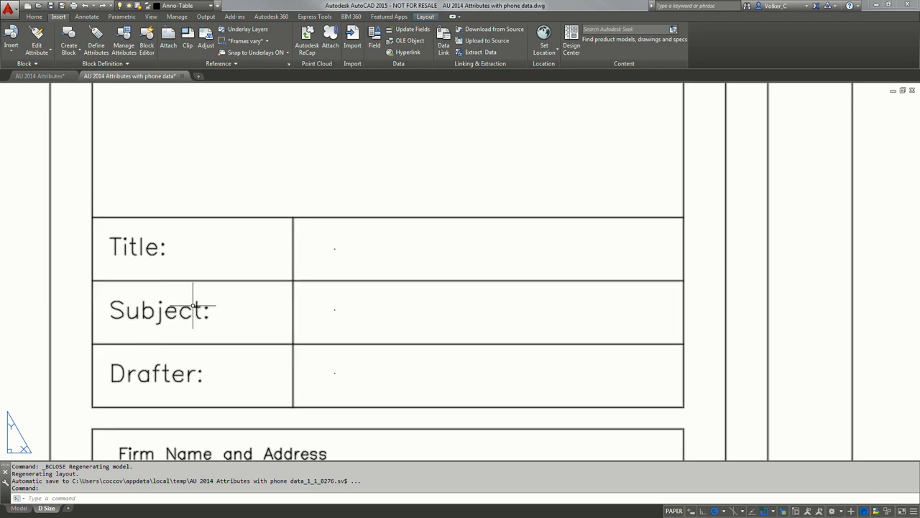
click(297, 259)
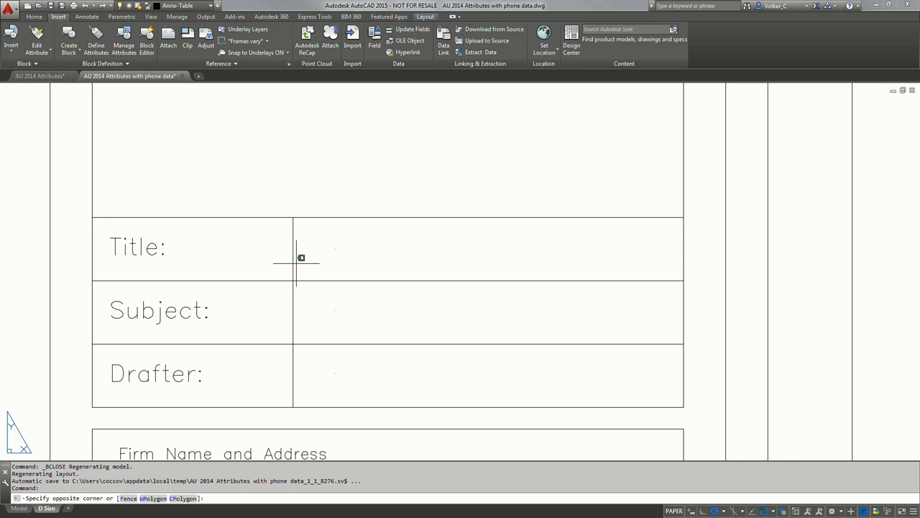
key(Escape)
text(ATTsyn)
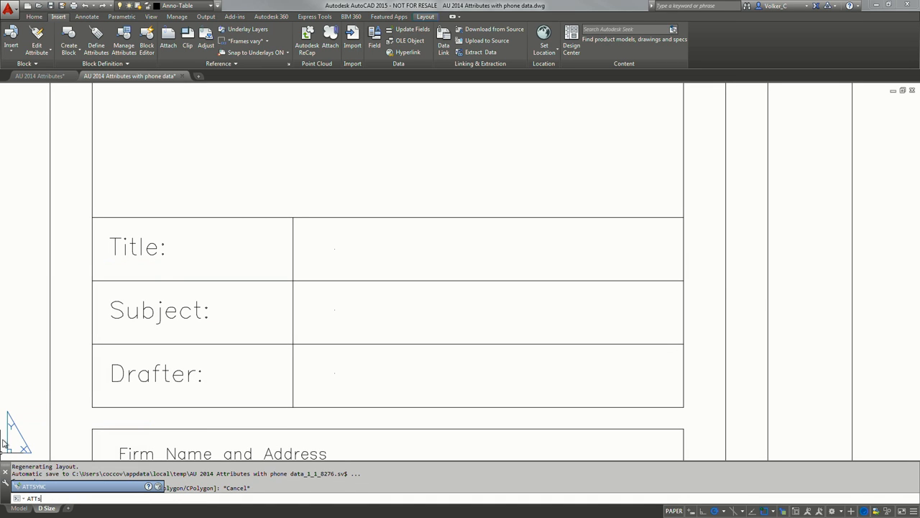
text(c)
key(Return)
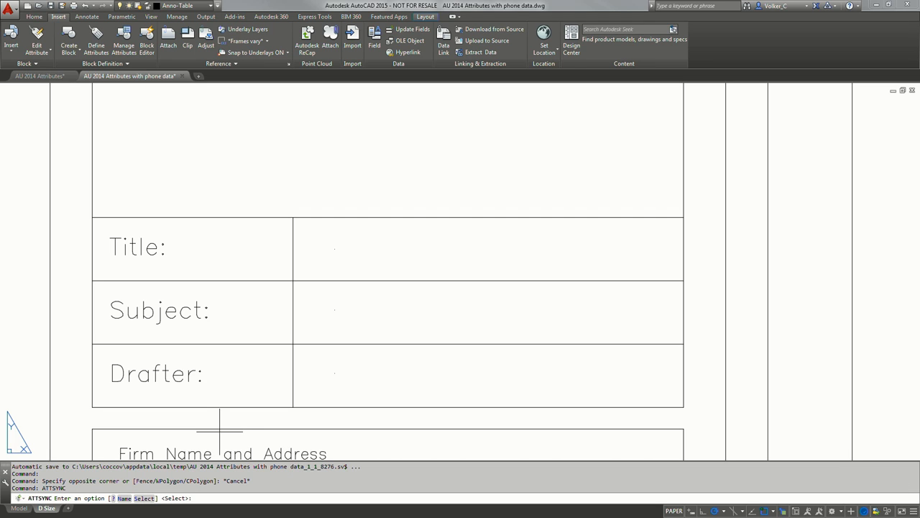
key(Return)
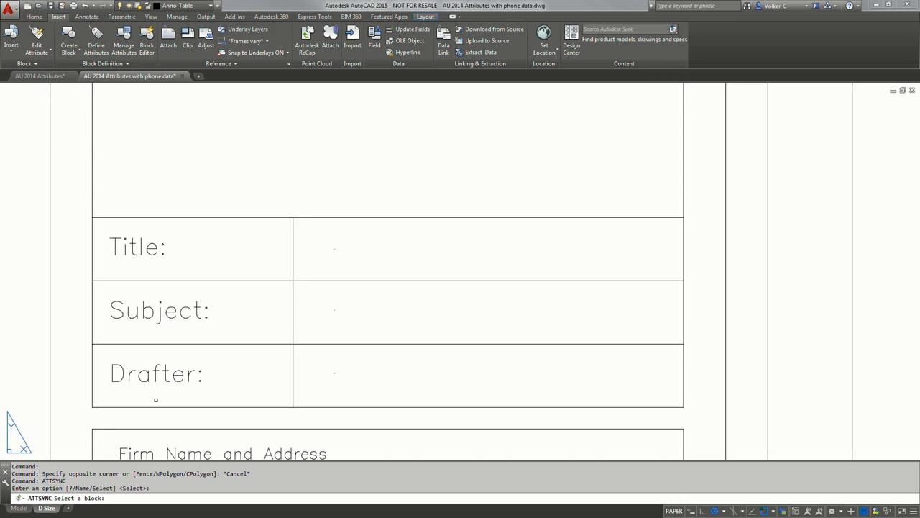
key(F3)
click(253, 352)
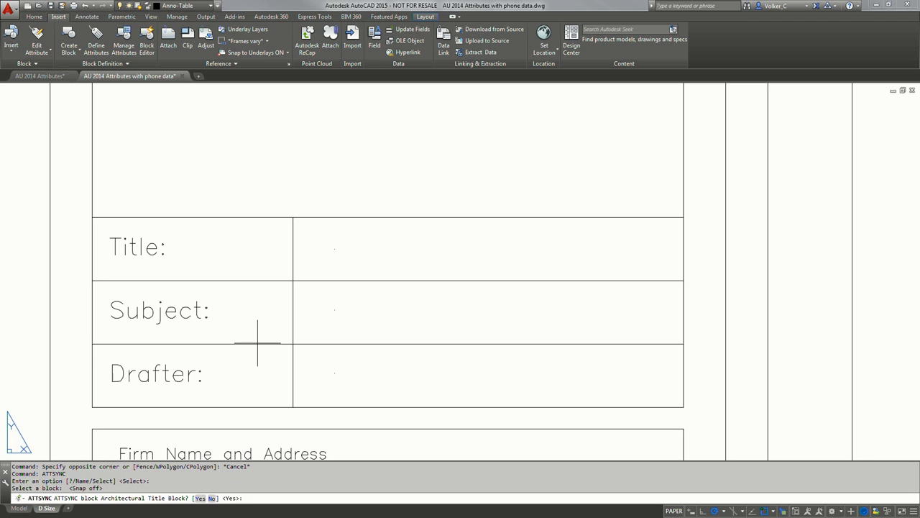
key(Return)
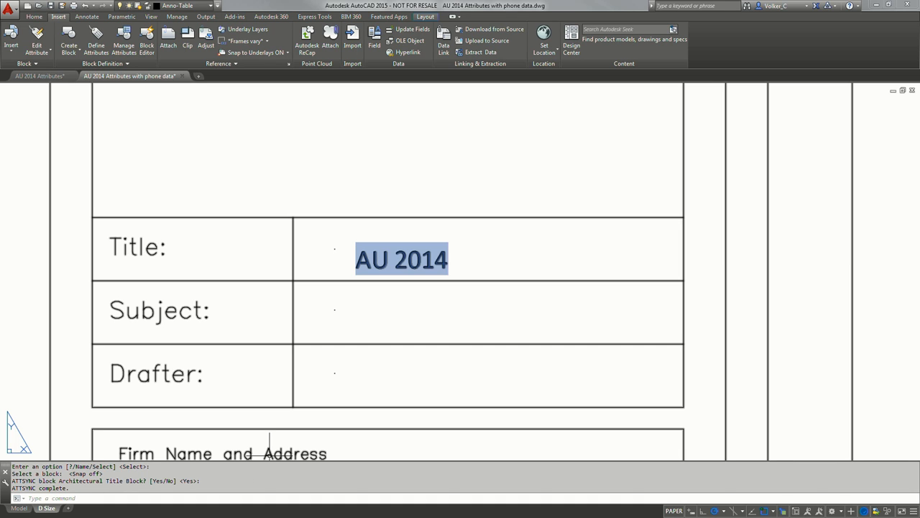
Open the AU 2014 Attributes Finished drawing, ignoring its unresolved references.
text(open)
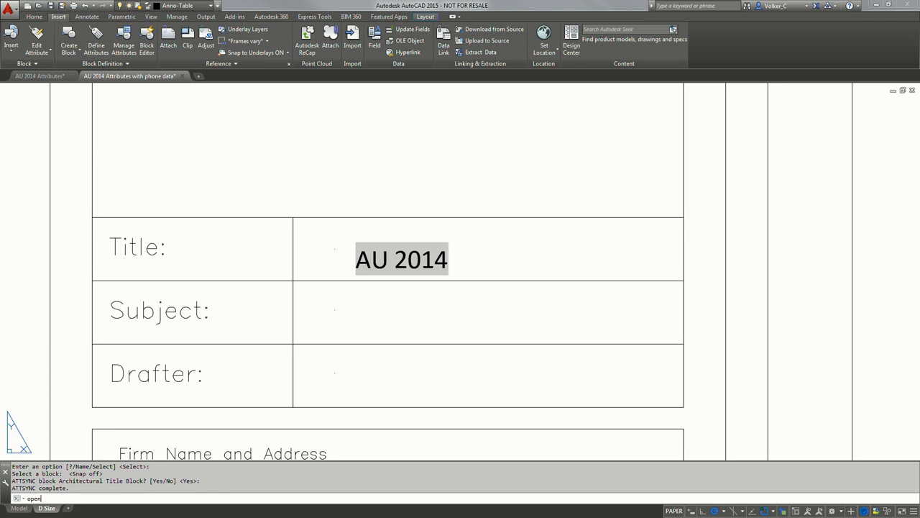
key(Return)
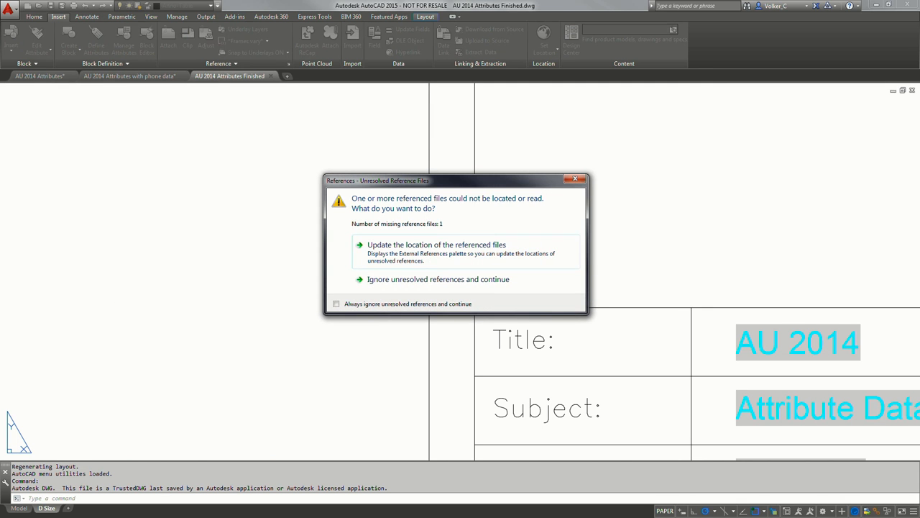
click(393, 281)
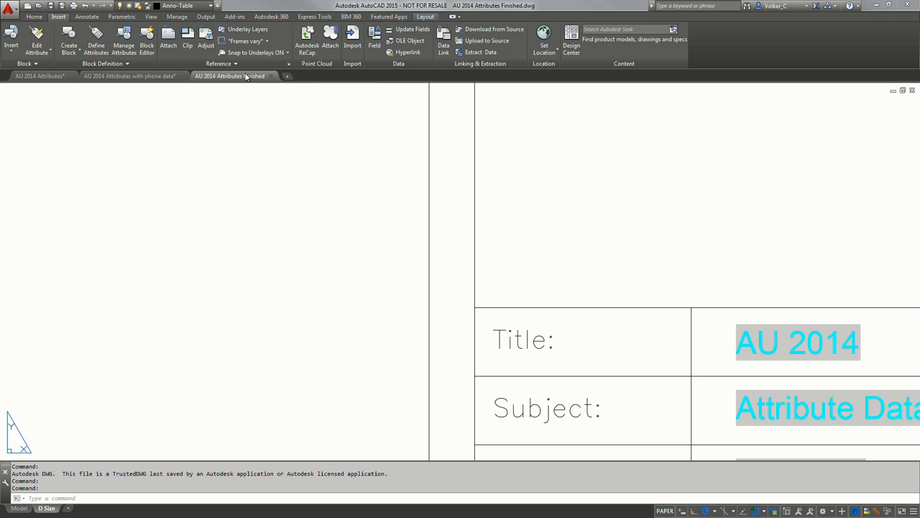
Erase the Phone Index table below the floor plan on the D Size layout.
middle_click(385, 207)
middle_click(384, 207)
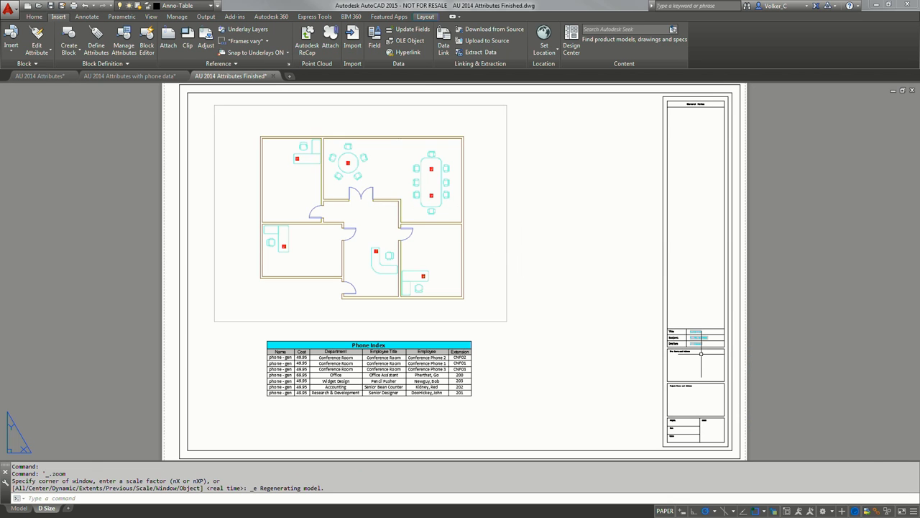
scroll(701, 354, up, 8)
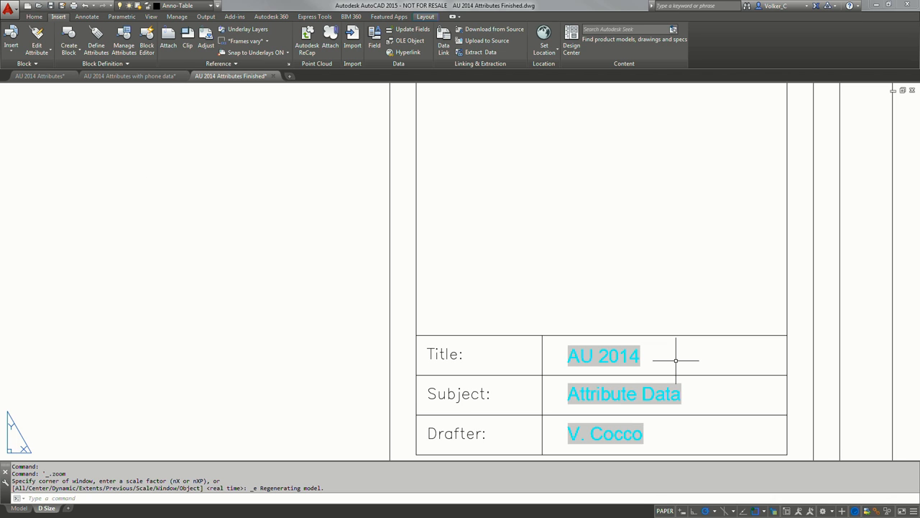
scroll(676, 352, down, 6)
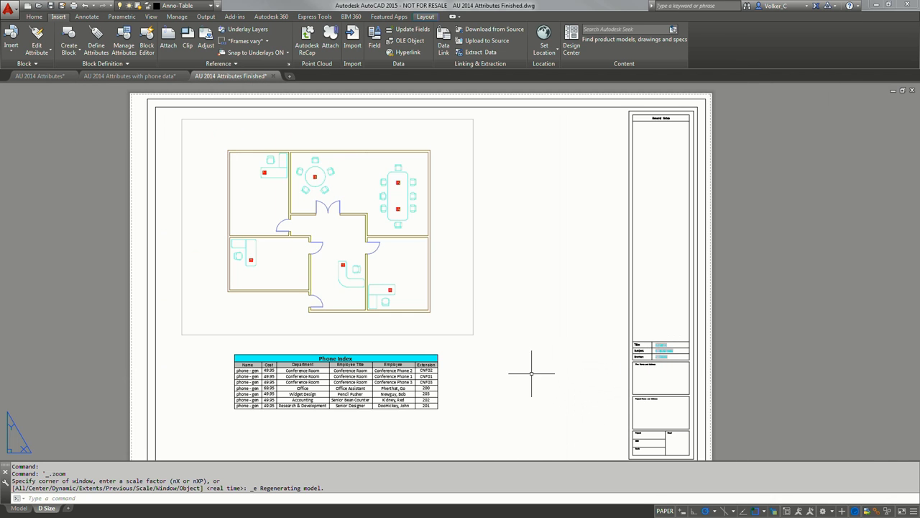
click(492, 342)
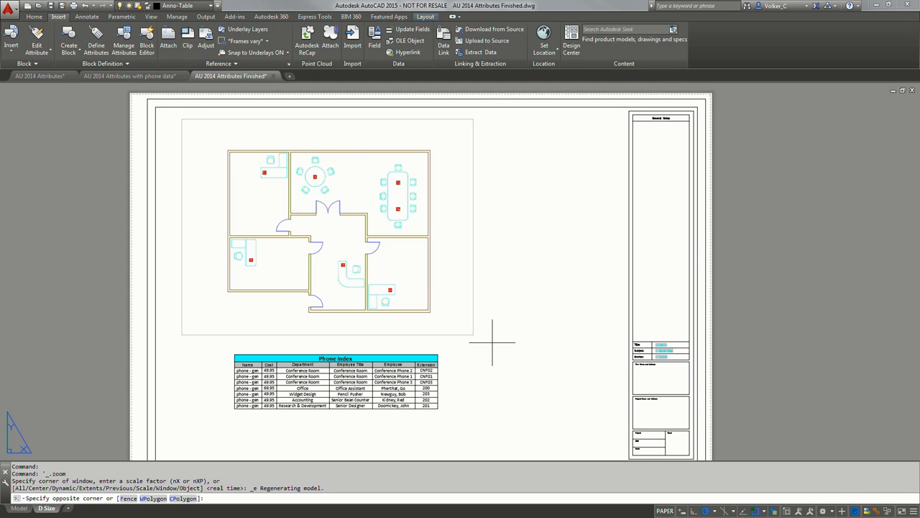
click(224, 428)
text(e)
key(Return)
key(Return)
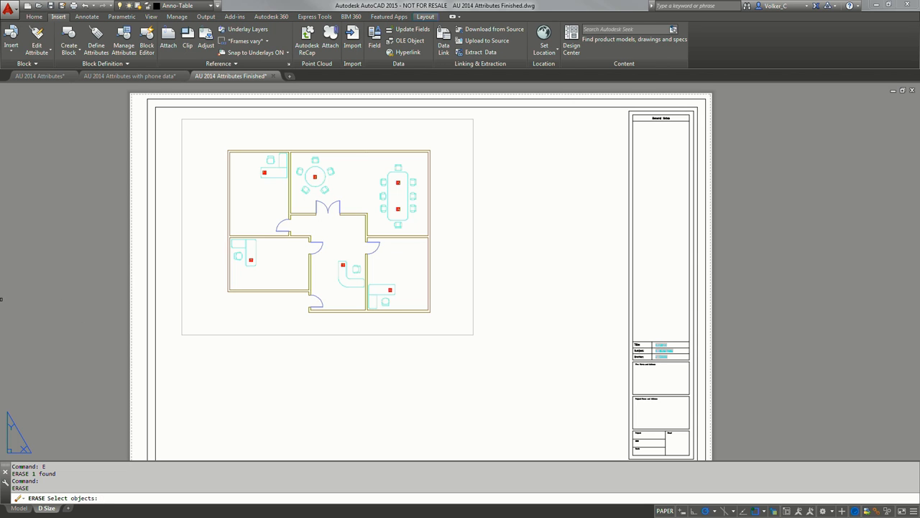
scroll(301, 263, up, 10)
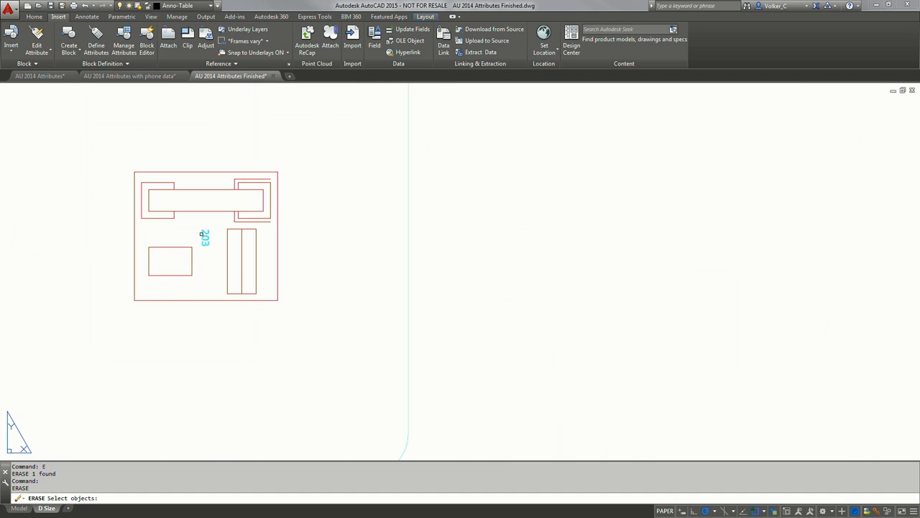
scroll(206, 242, up, 5)
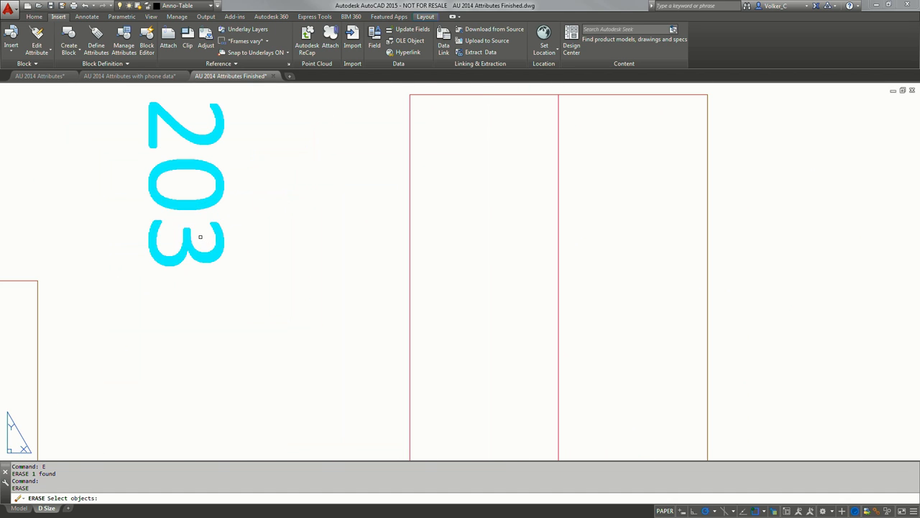
scroll(201, 238, down, 3)
scroll(195, 220, down, 8)
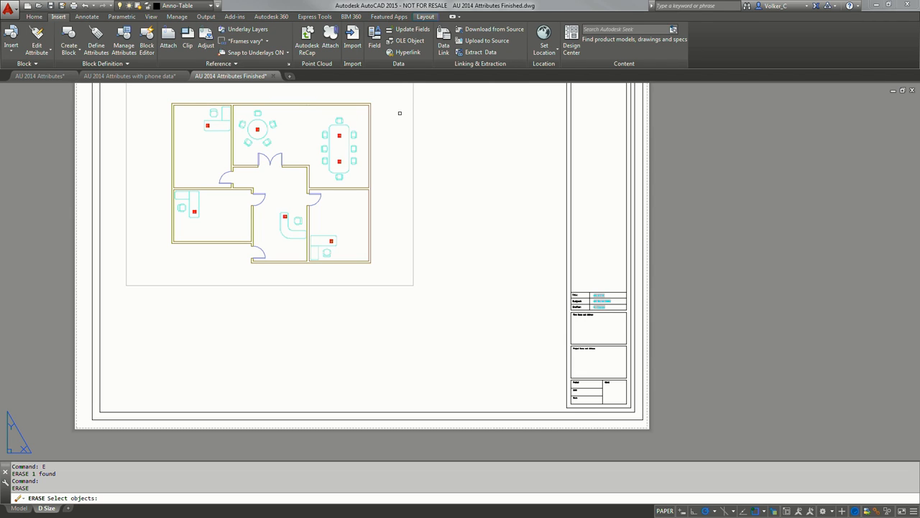
text(eattext)
key(Return)
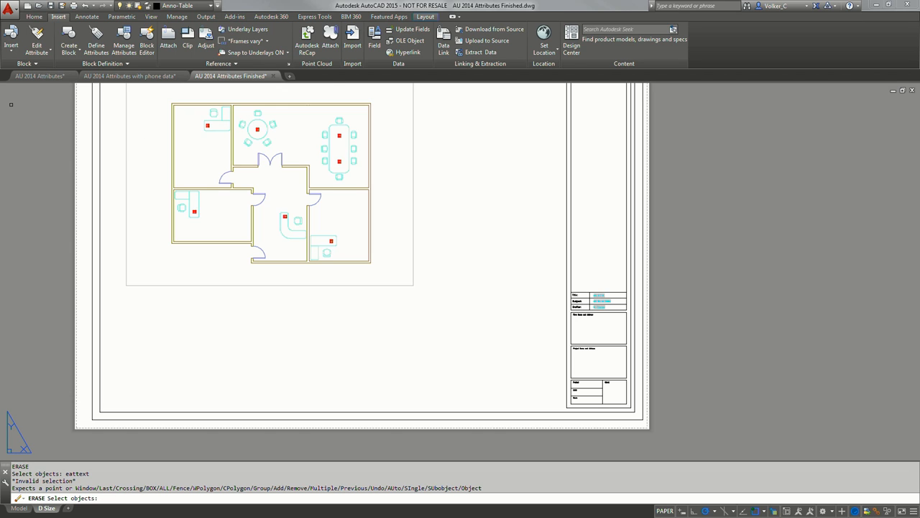
key(Escape)
key(Escape)
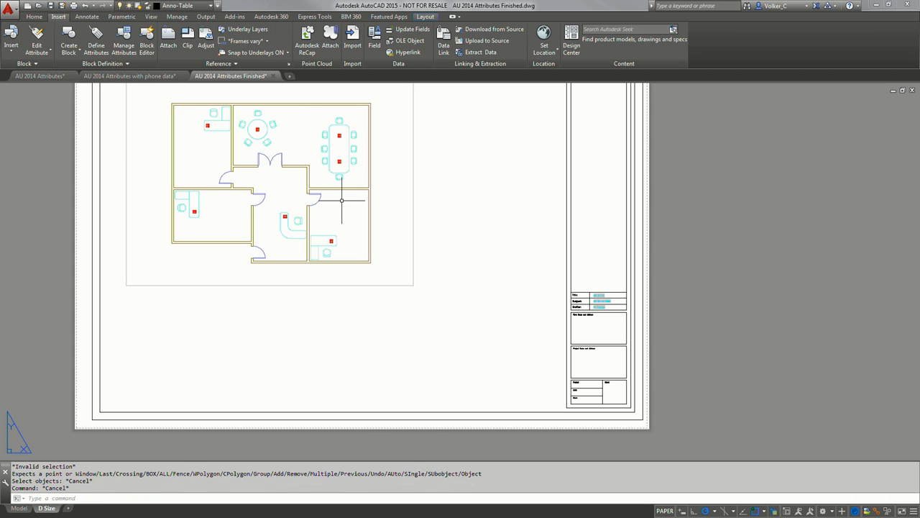
key(Escape)
text(e)
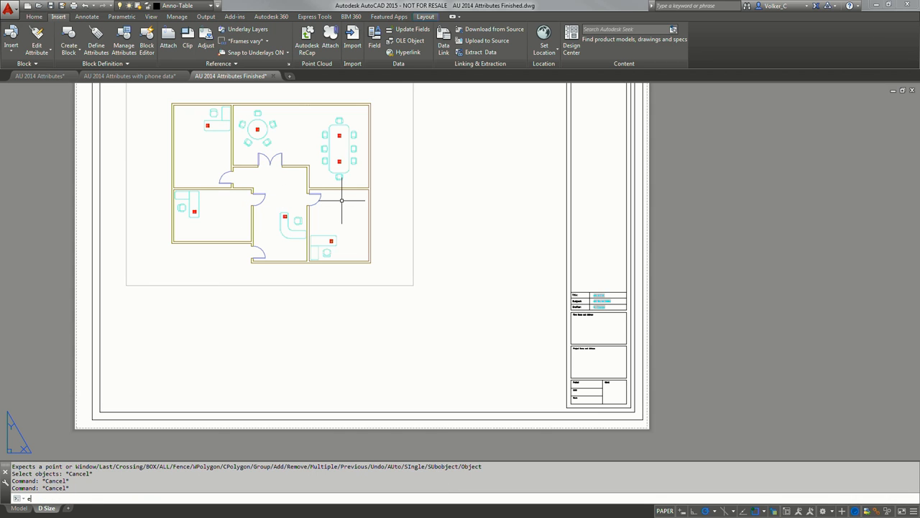
text(attext)
key(Return)
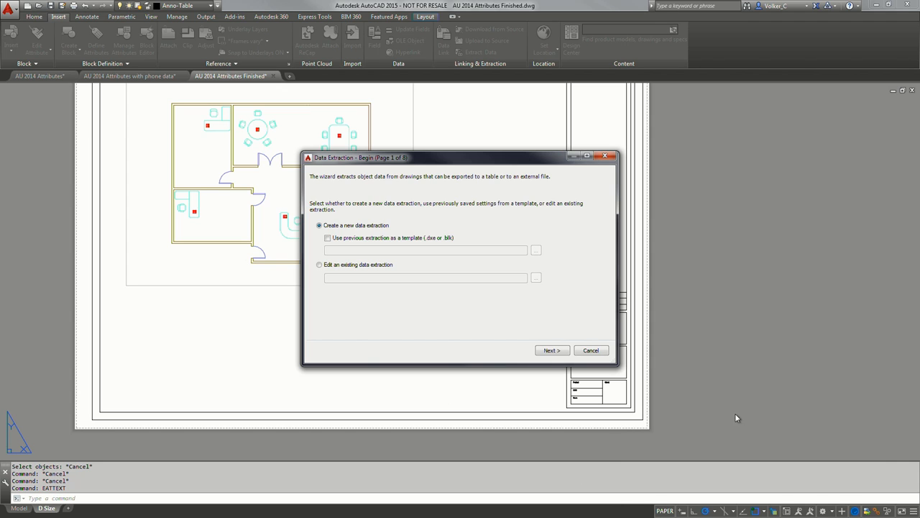
click(593, 351)
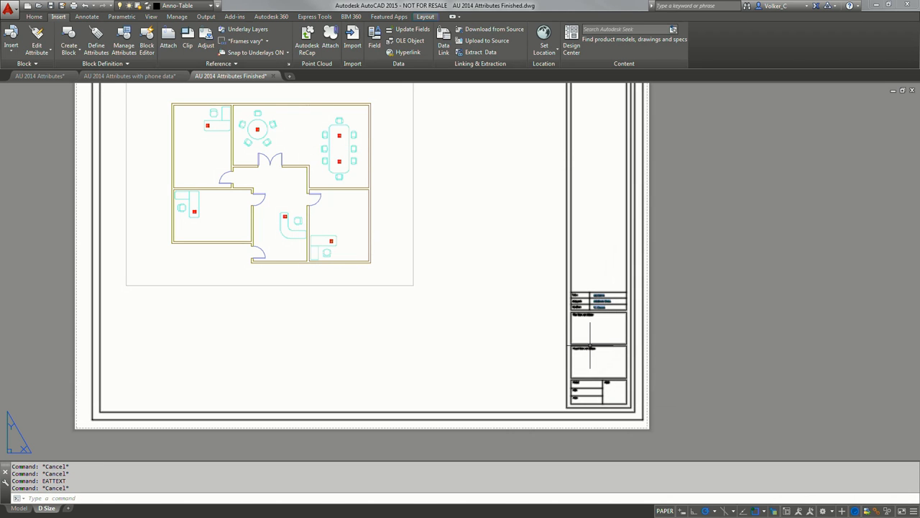
Create a new data extraction with EATTEXT and save its extraction file as Trash in Documents.
key(Return)
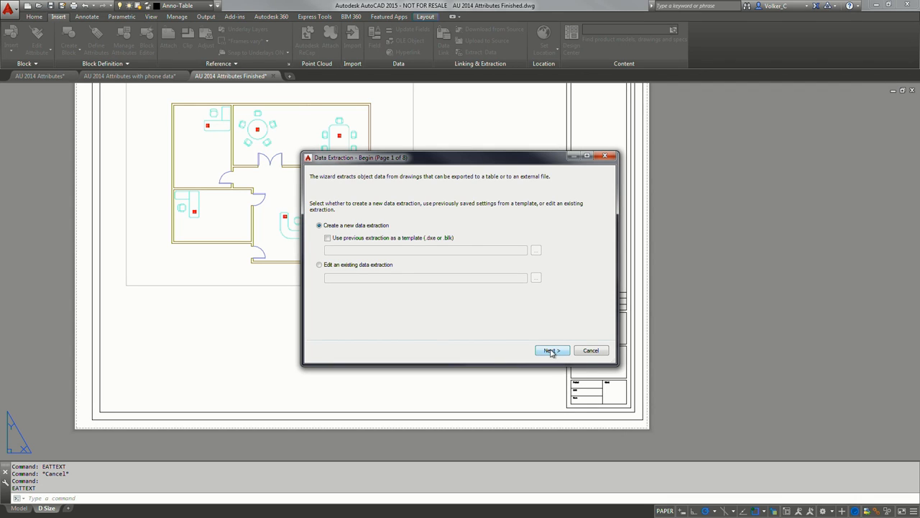
click(552, 352)
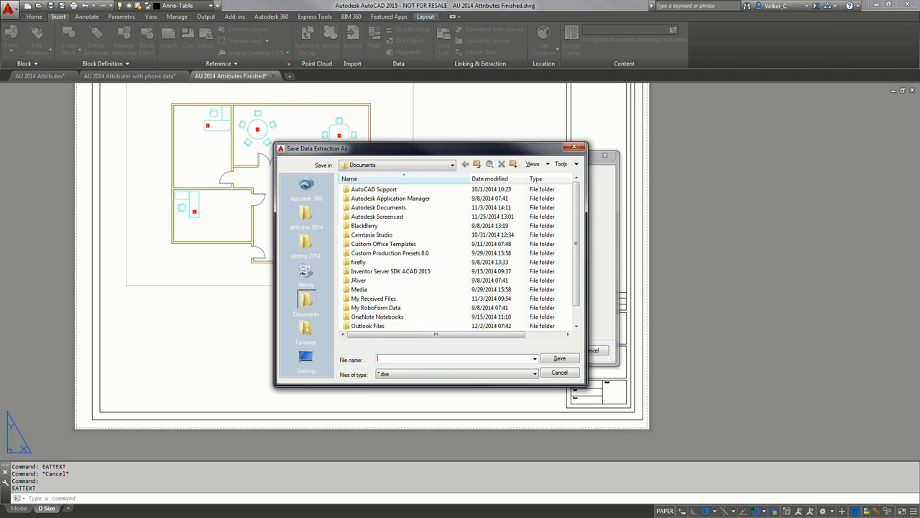
text(Trash)
key(Return)
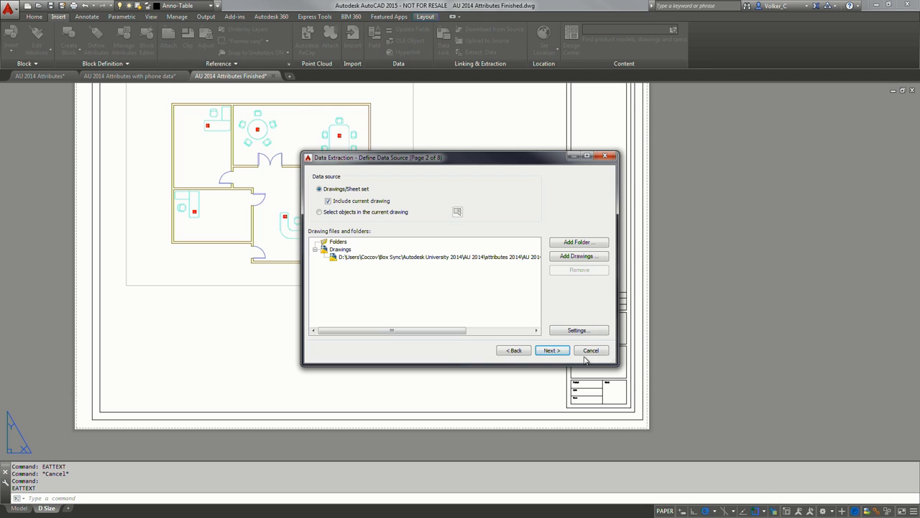
Limit the extraction to objects in model space, keep the current drawing as source, and proceed to object selection.
click(581, 333)
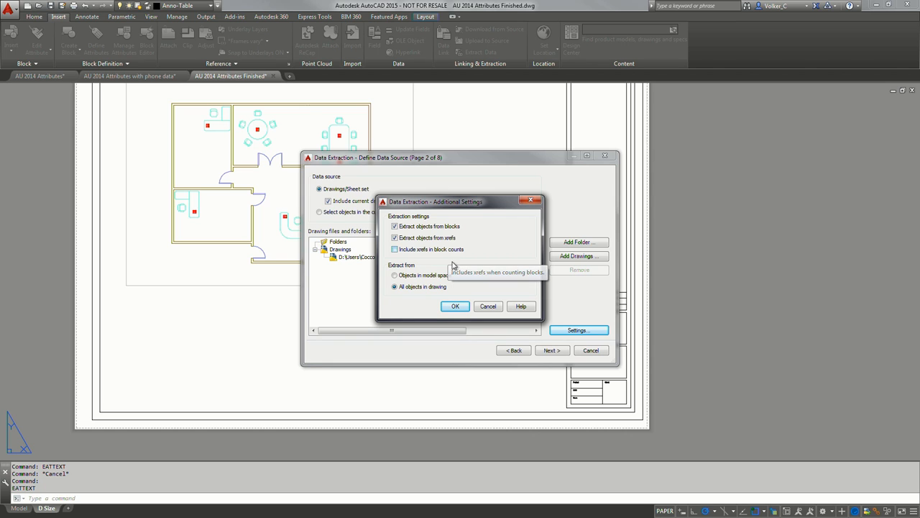
click(395, 277)
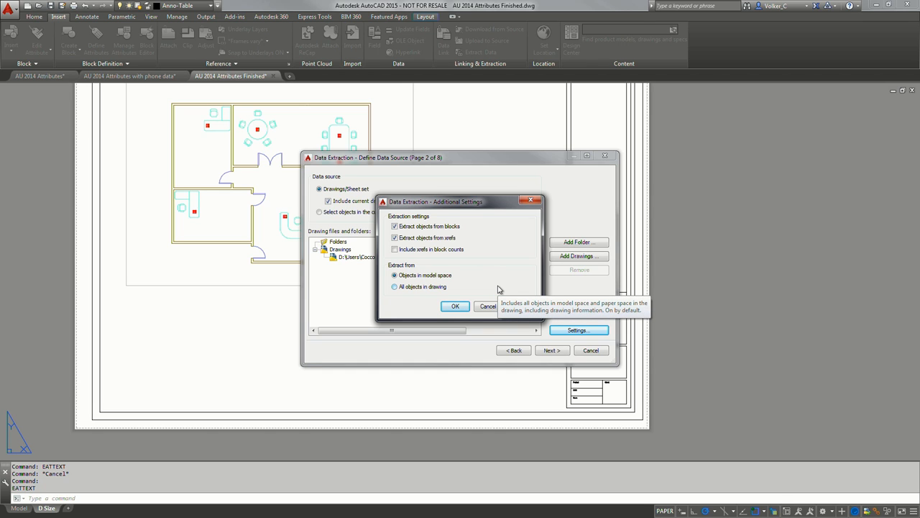
click(453, 306)
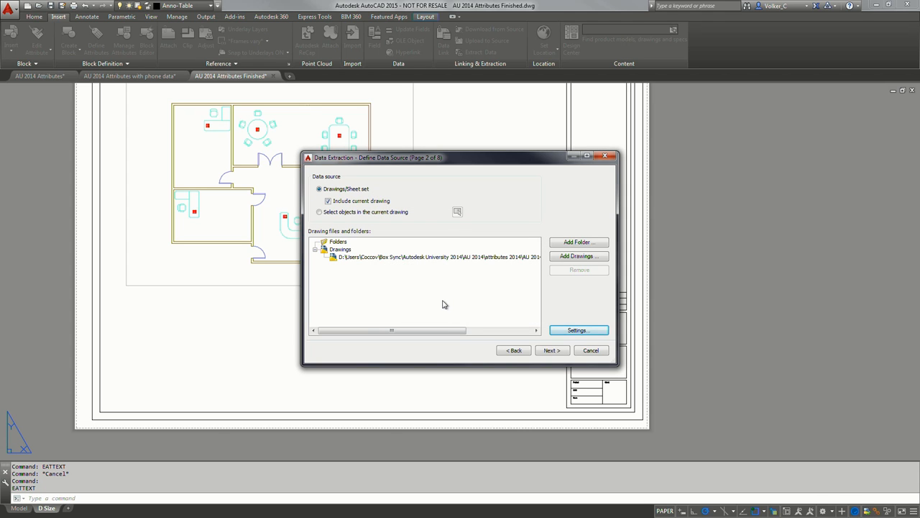
click(546, 350)
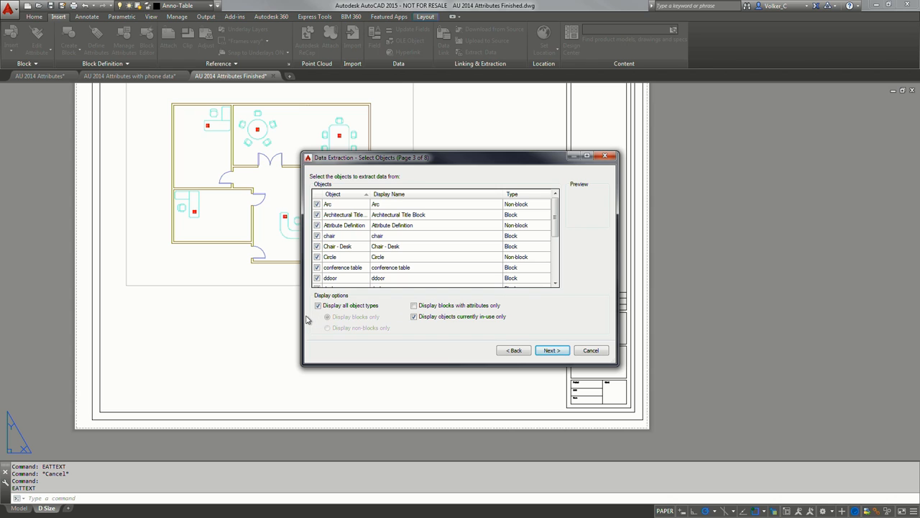
Widen the Data Extraction wizard and restrict the object list to blocks with attributes only.
drag(305, 315, 171, 315)
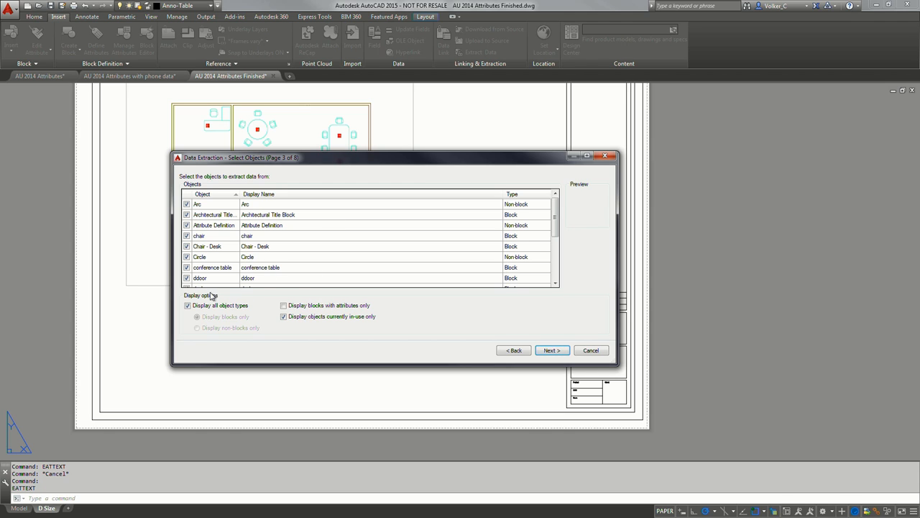
click(190, 306)
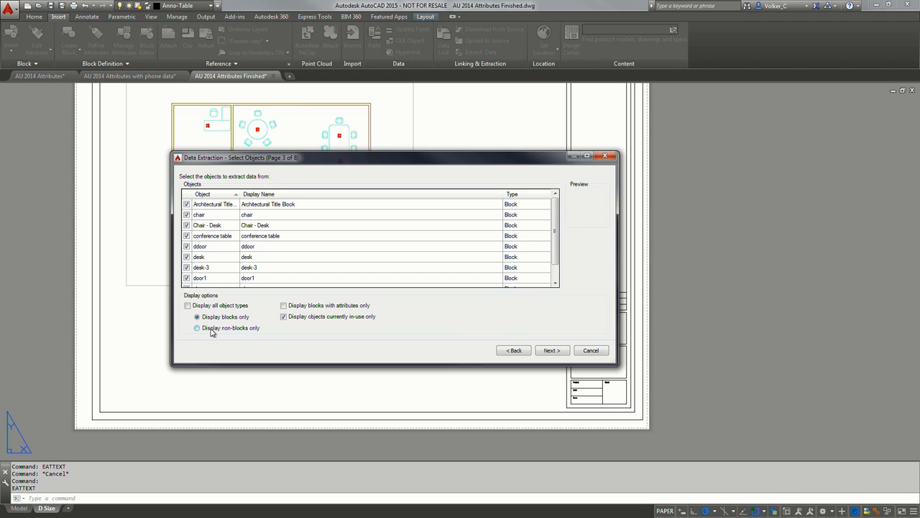
click(209, 328)
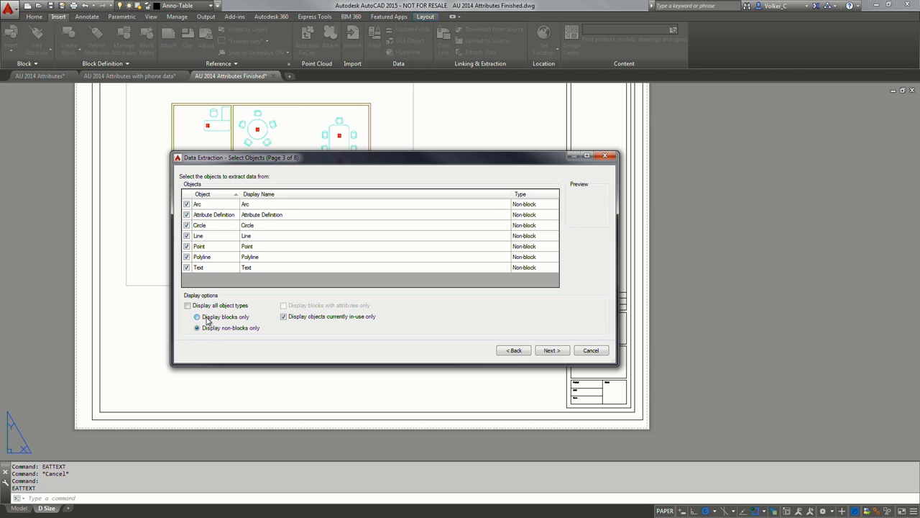
click(209, 319)
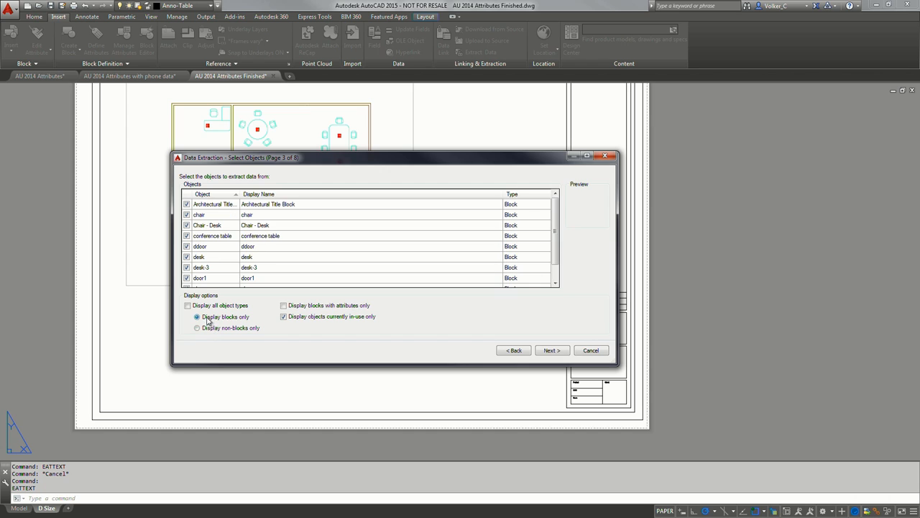
click(288, 307)
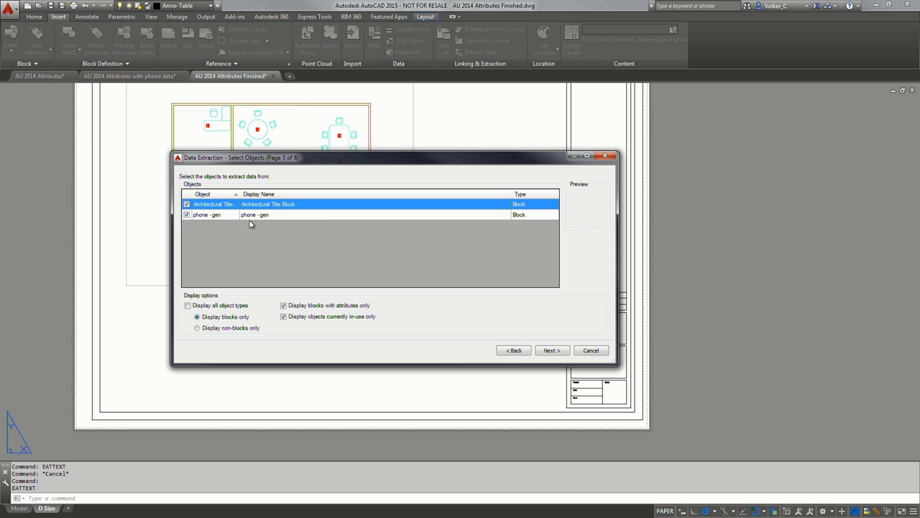
Keep only the phone - gen block selected for extraction, exclude Architectural Title Block, and proceed to the properties.
click(185, 202)
click(183, 199)
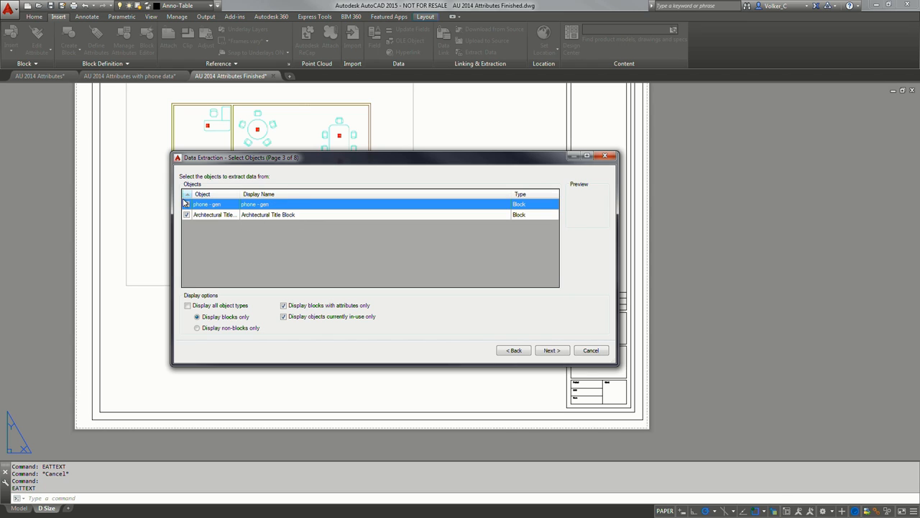
click(186, 204)
click(187, 204)
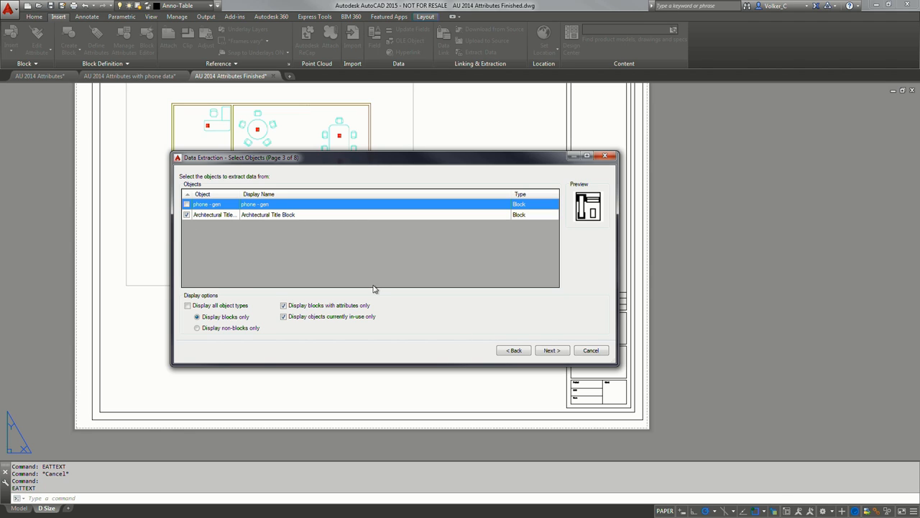
click(187, 204)
click(191, 214)
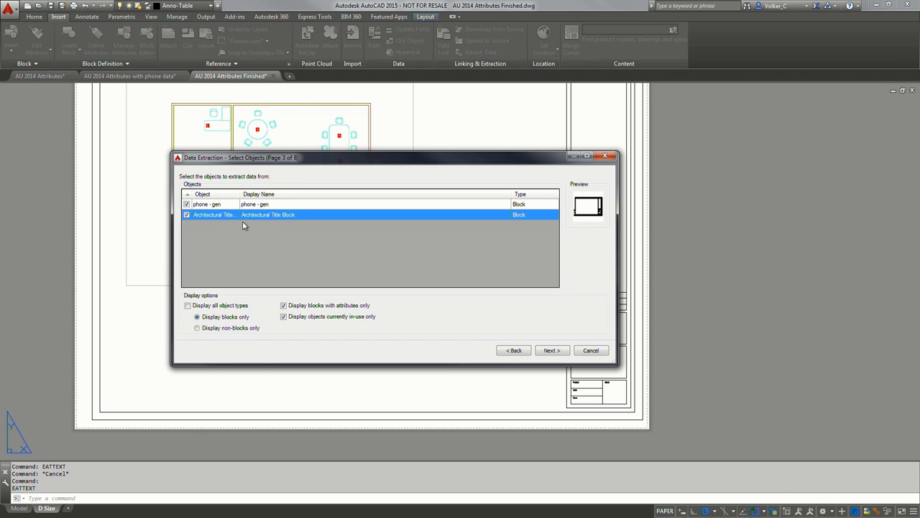
click(187, 205)
click(187, 204)
click(186, 215)
click(549, 350)
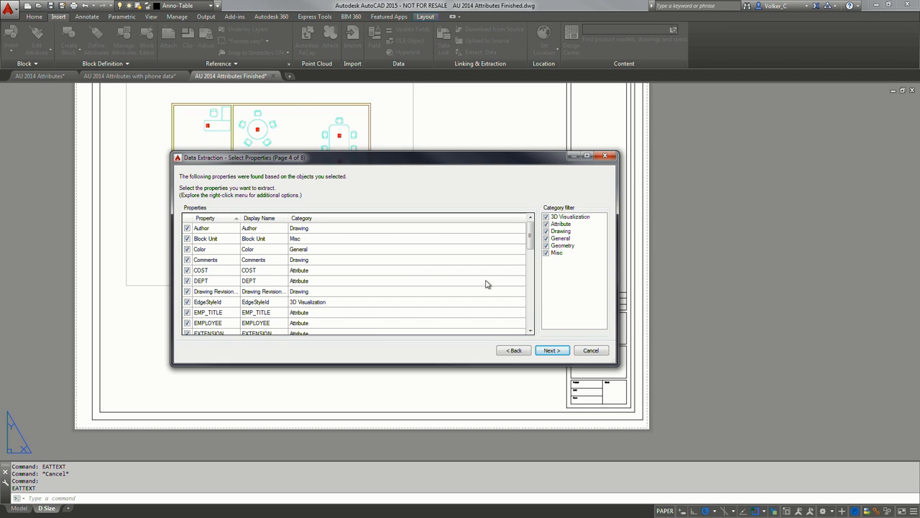
Filter the properties to the Attribute category only, excluding 3D Visualization, Drawing, General, Geometry and Misc, and proceed to refining the data.
click(561, 217)
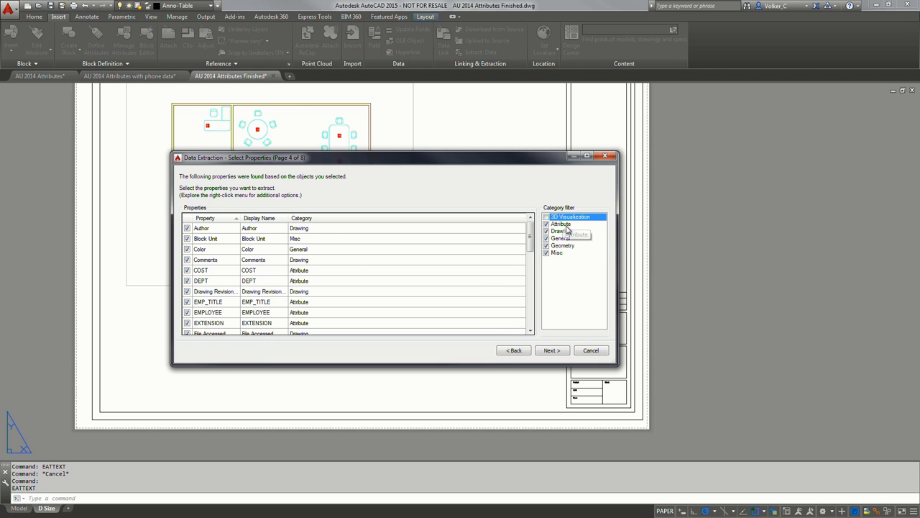
click(561, 231)
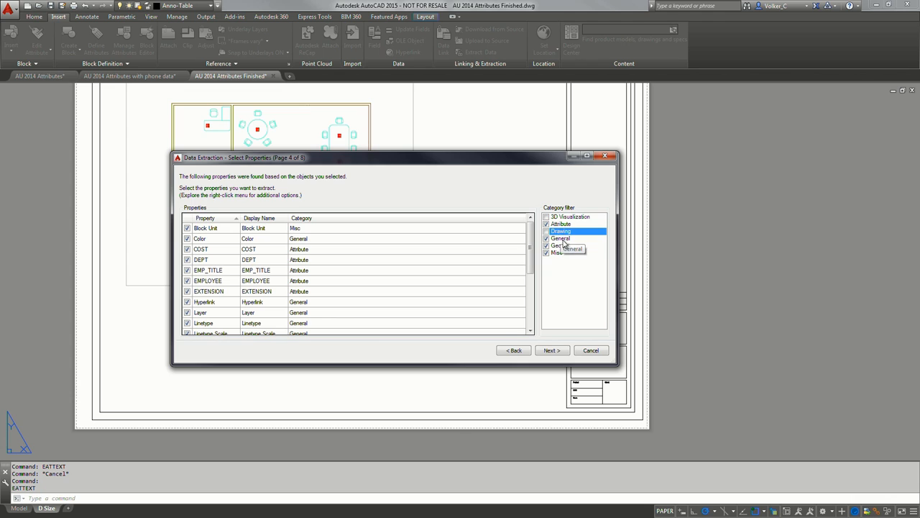
click(560, 238)
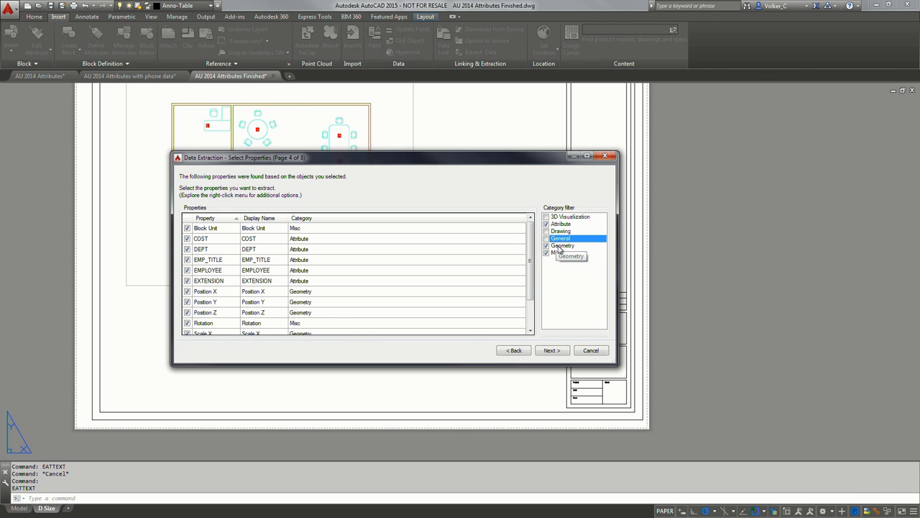
click(560, 245)
click(559, 252)
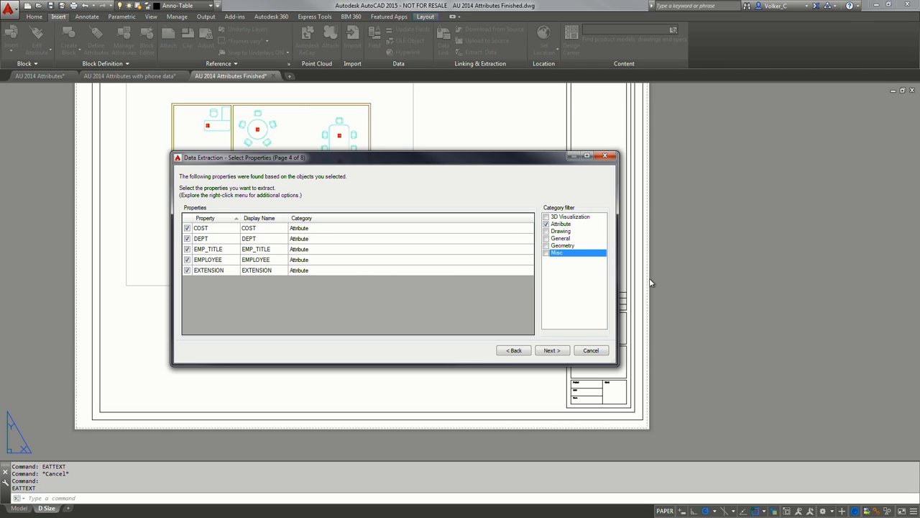
click(562, 353)
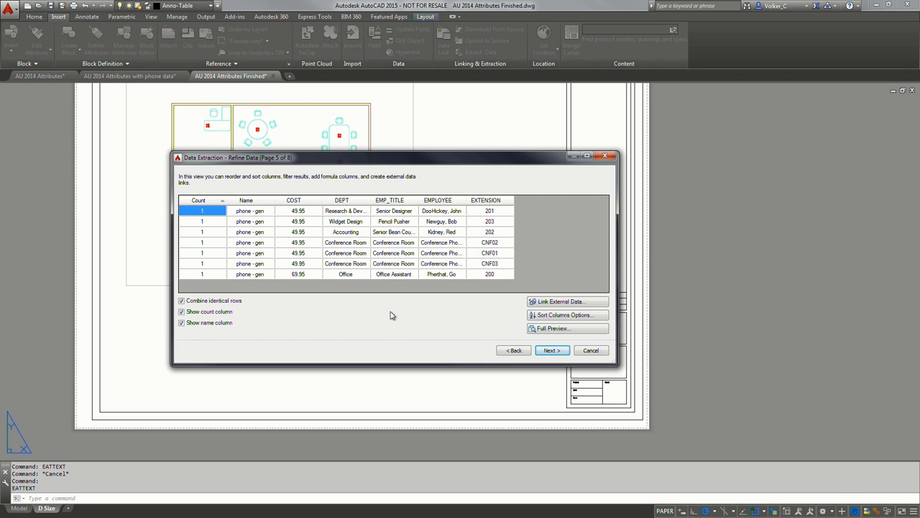
Hide the count column, rename the EMP_TITLE column as Employee Name, and try to proceed to the next wizard page.
click(181, 312)
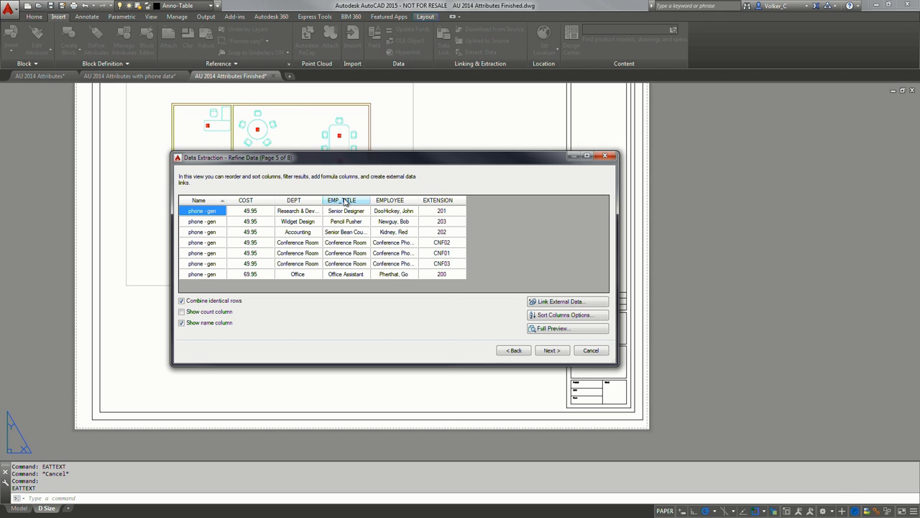
right_click(345, 201)
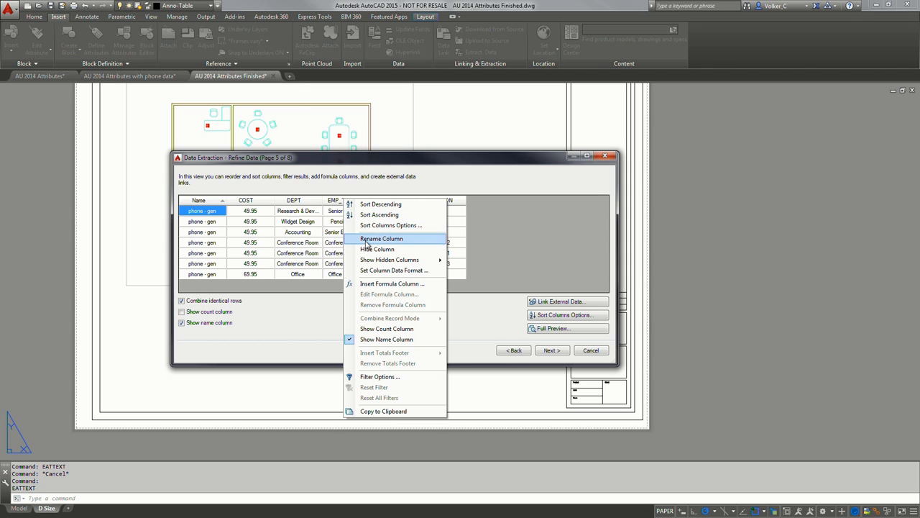
click(366, 240)
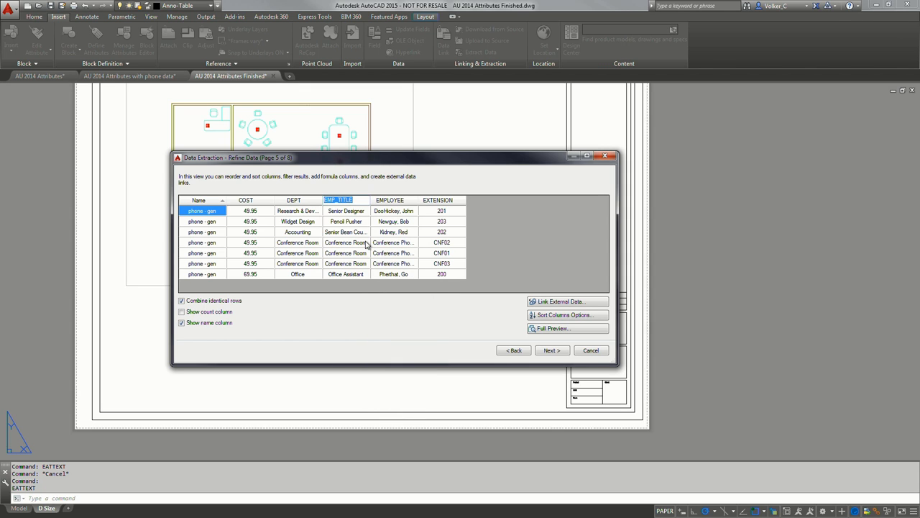
text(Employee Name)
click(553, 354)
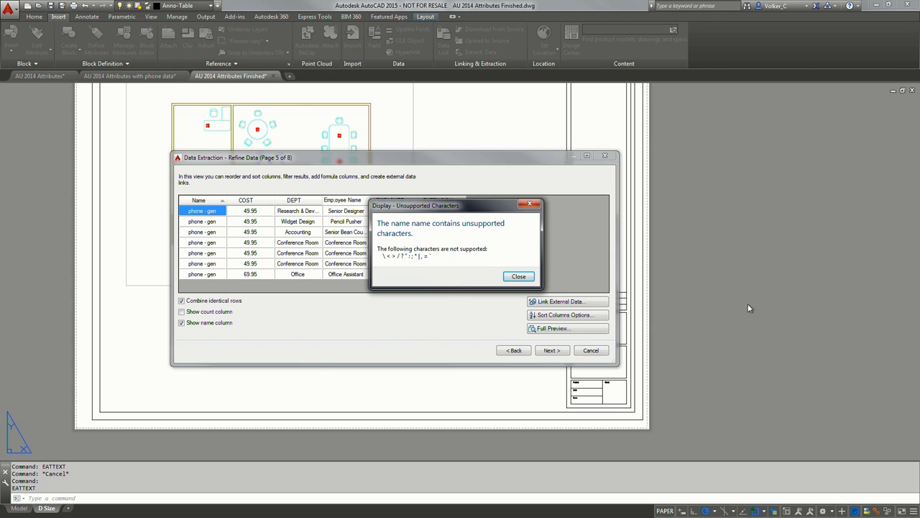
Dismiss the recurring Unsupported Characters warning to return to the Refine Data page.
click(522, 276)
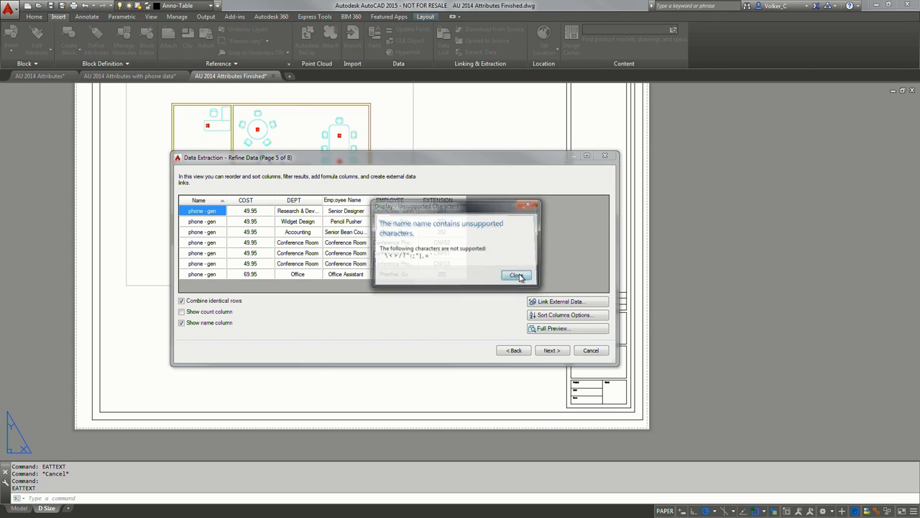
click(524, 278)
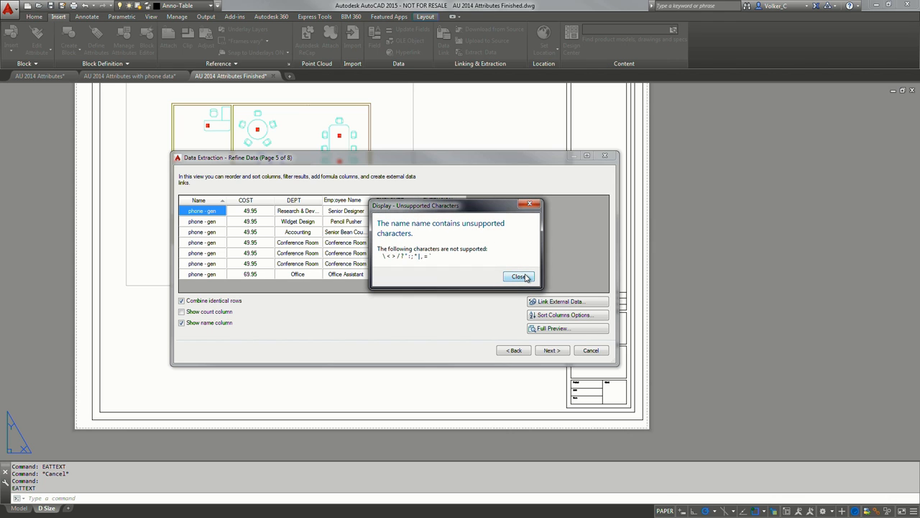
click(520, 277)
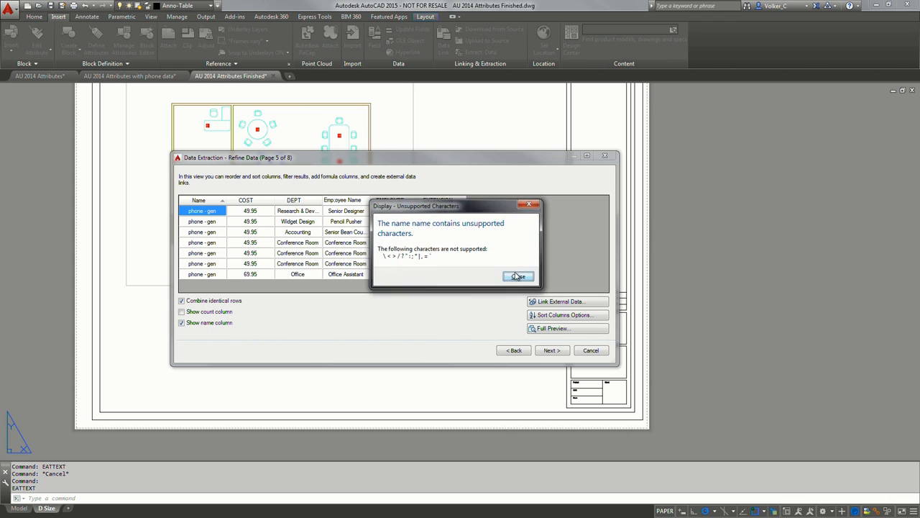
click(516, 275)
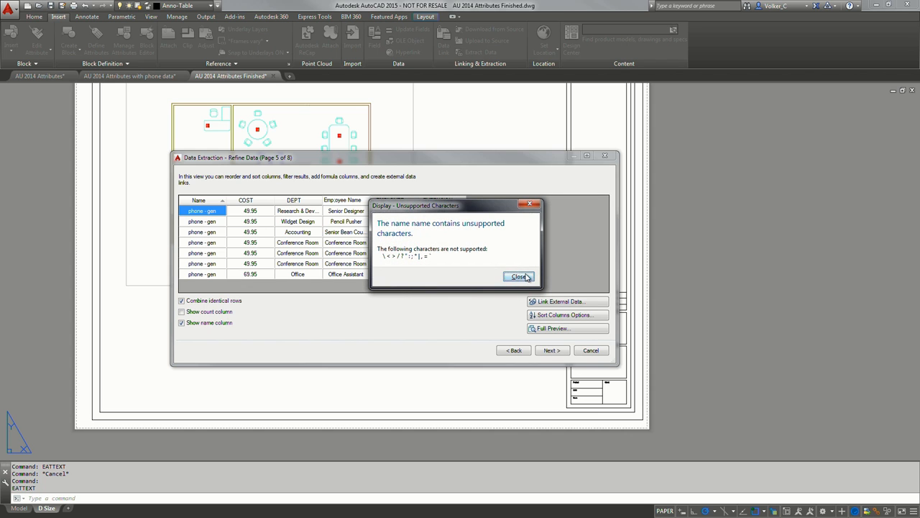
click(519, 277)
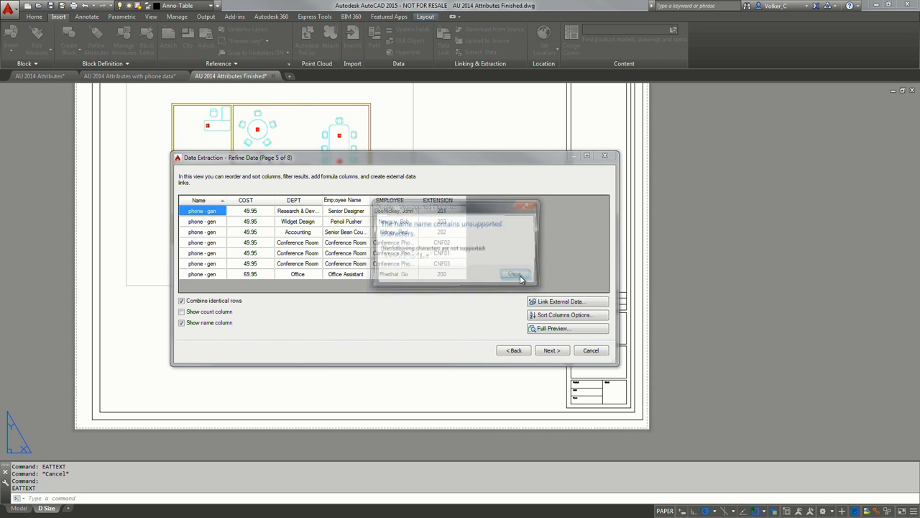
click(521, 277)
click(533, 208)
click(533, 208)
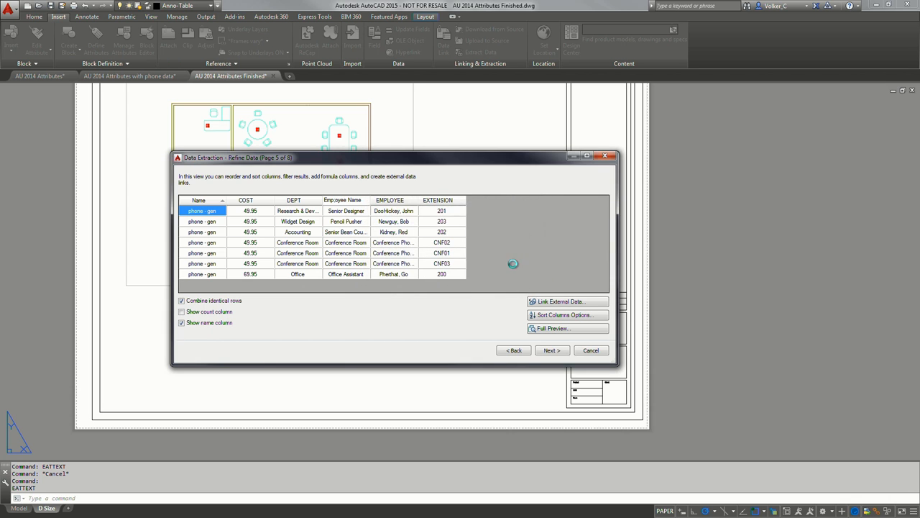